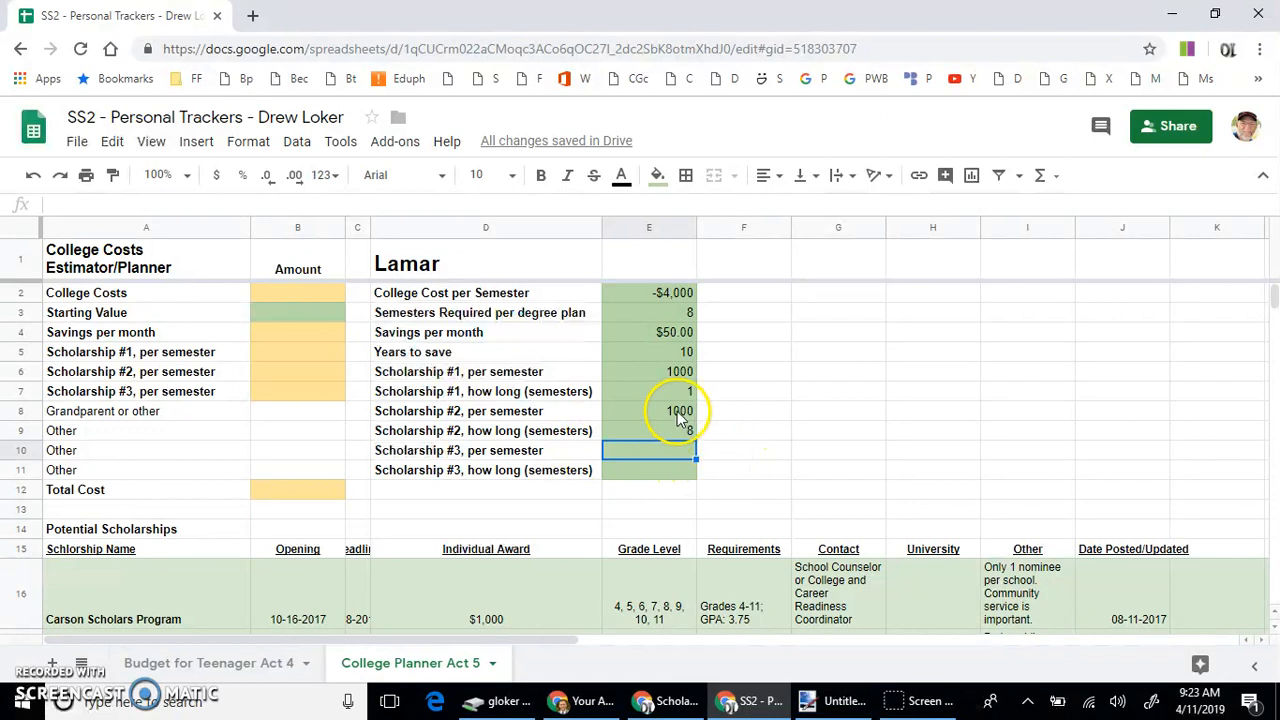
Examine the amounts and semester counts of scholarships #1 and #2 against the Potential Scholarships list below
left_click(673, 374)
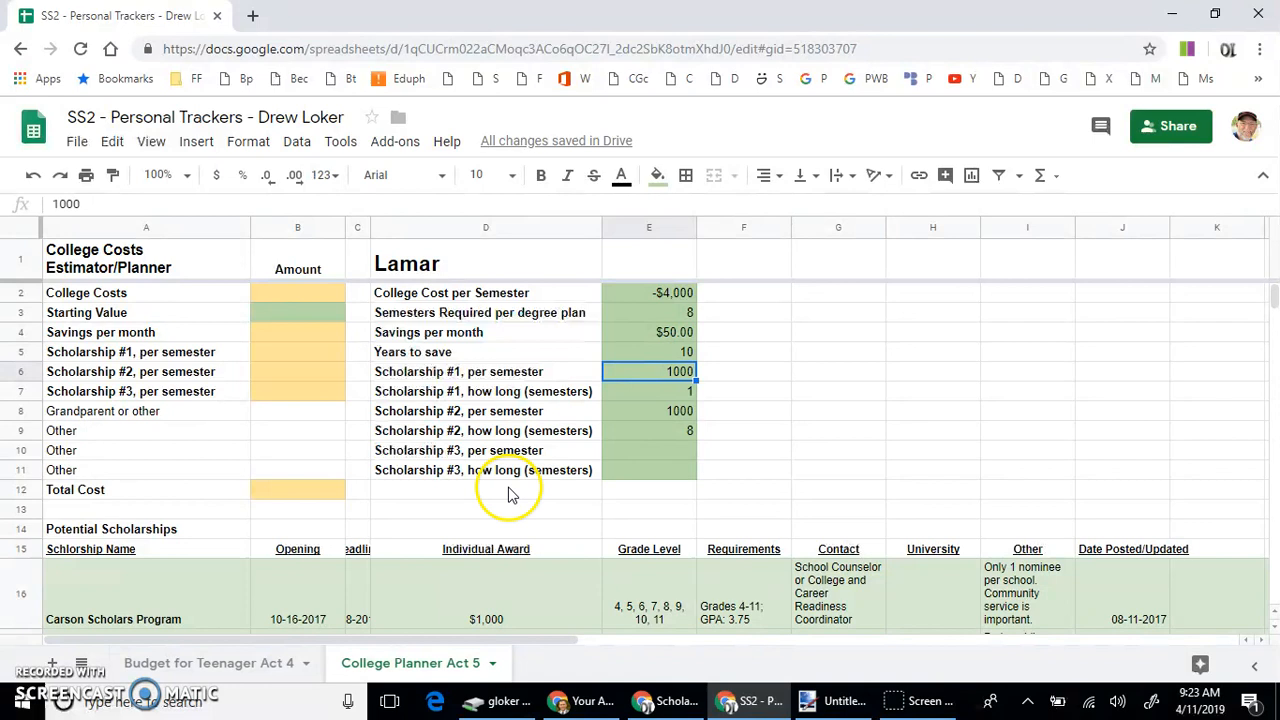
scroll(297, 556, "down", 1)
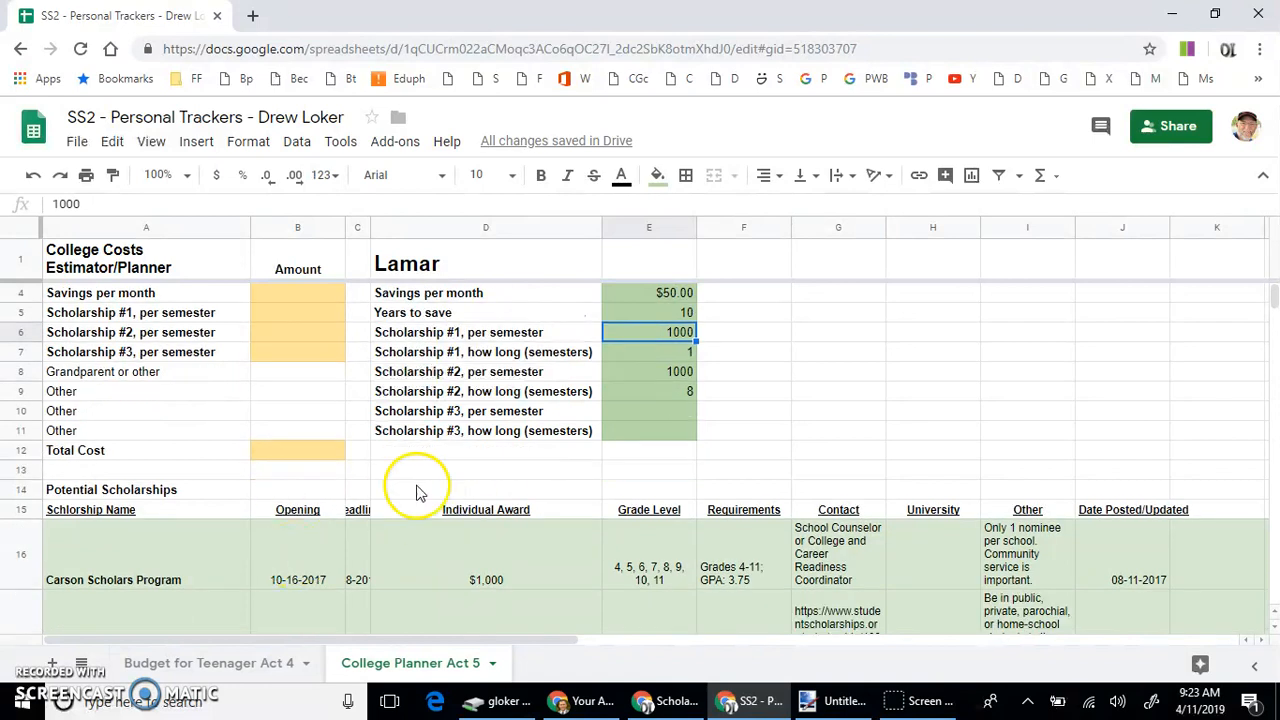
left_click(672, 353)
scroll(514, 463, "down", 4)
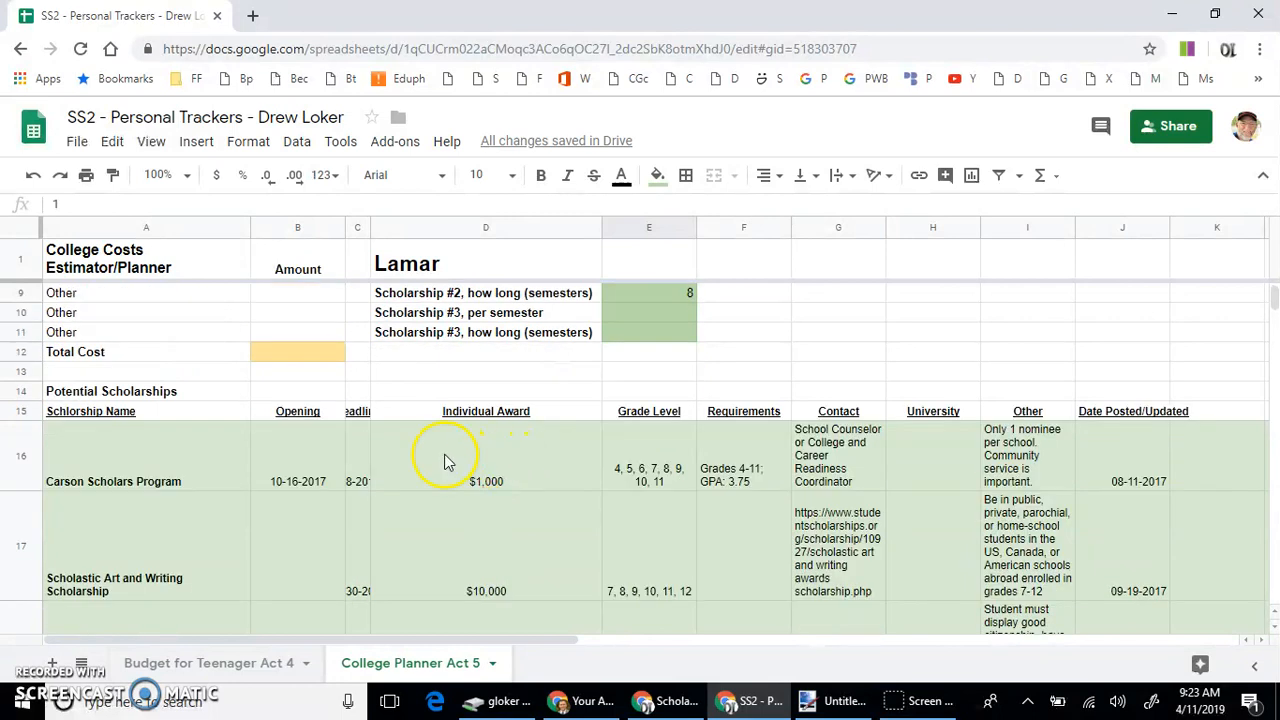
scroll(447, 458, "up", 4)
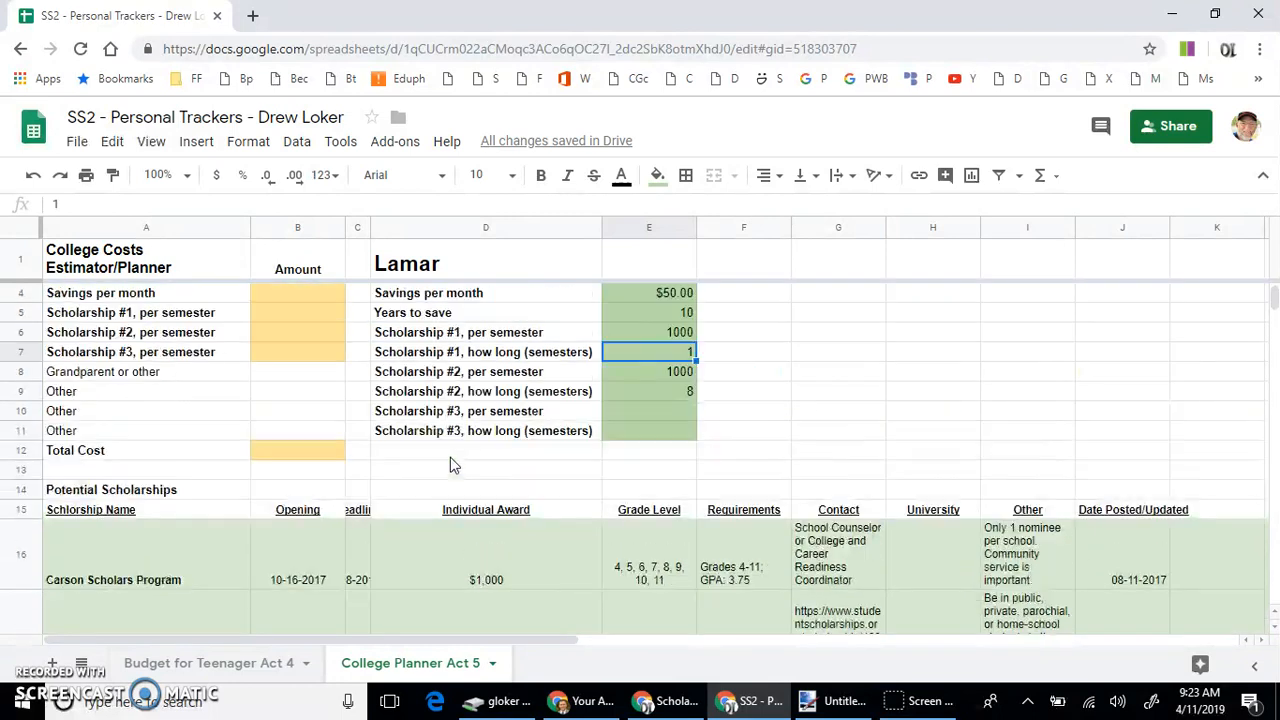
left_click(666, 412)
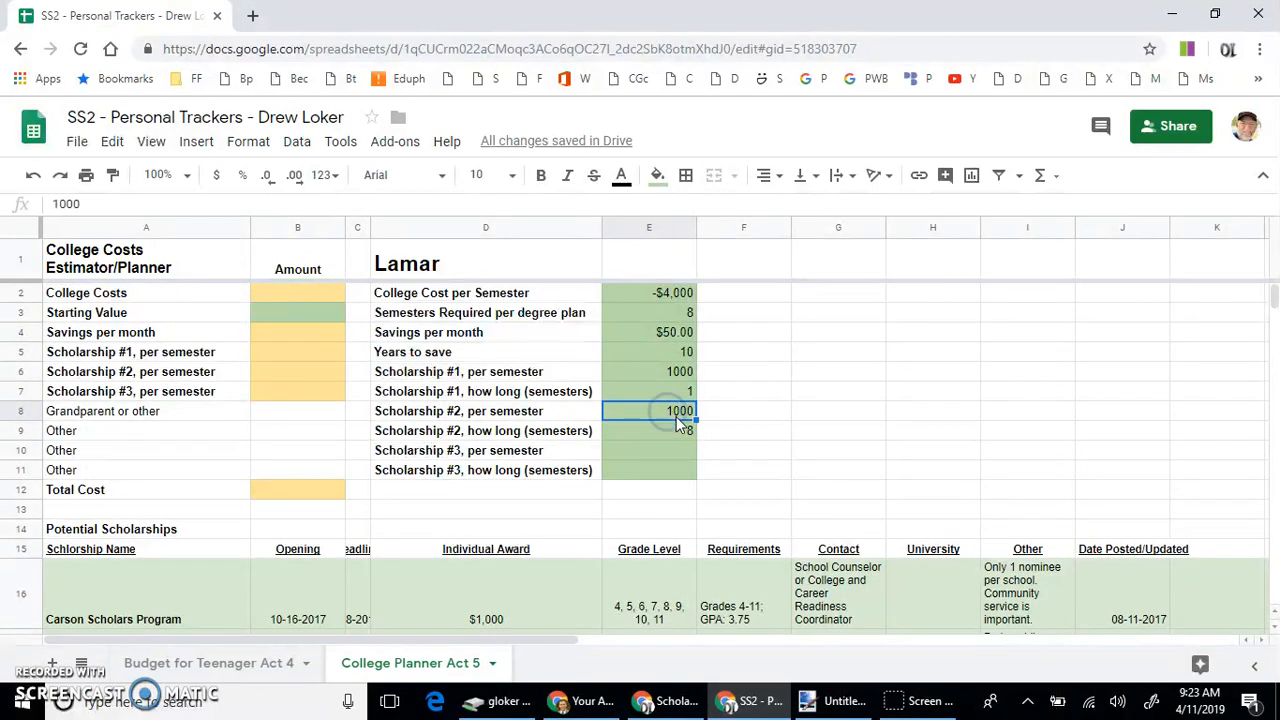
left_click(679, 433)
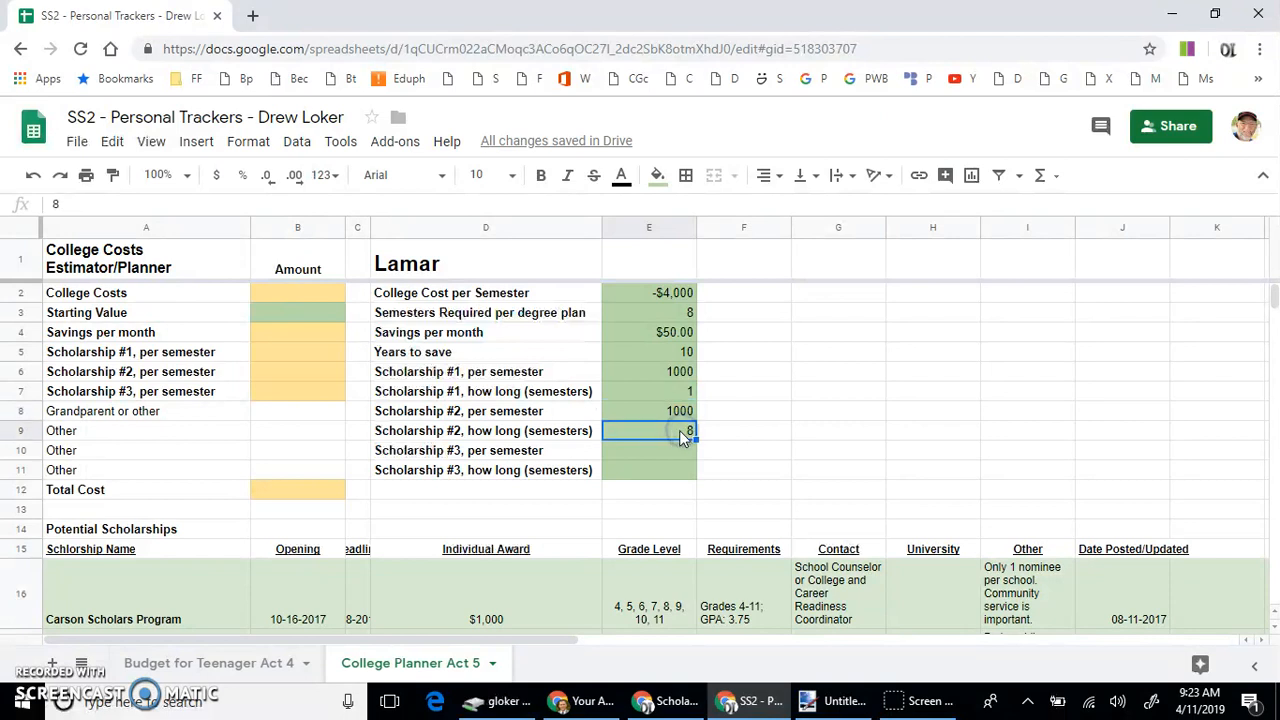
scroll(617, 467, "down", 5)
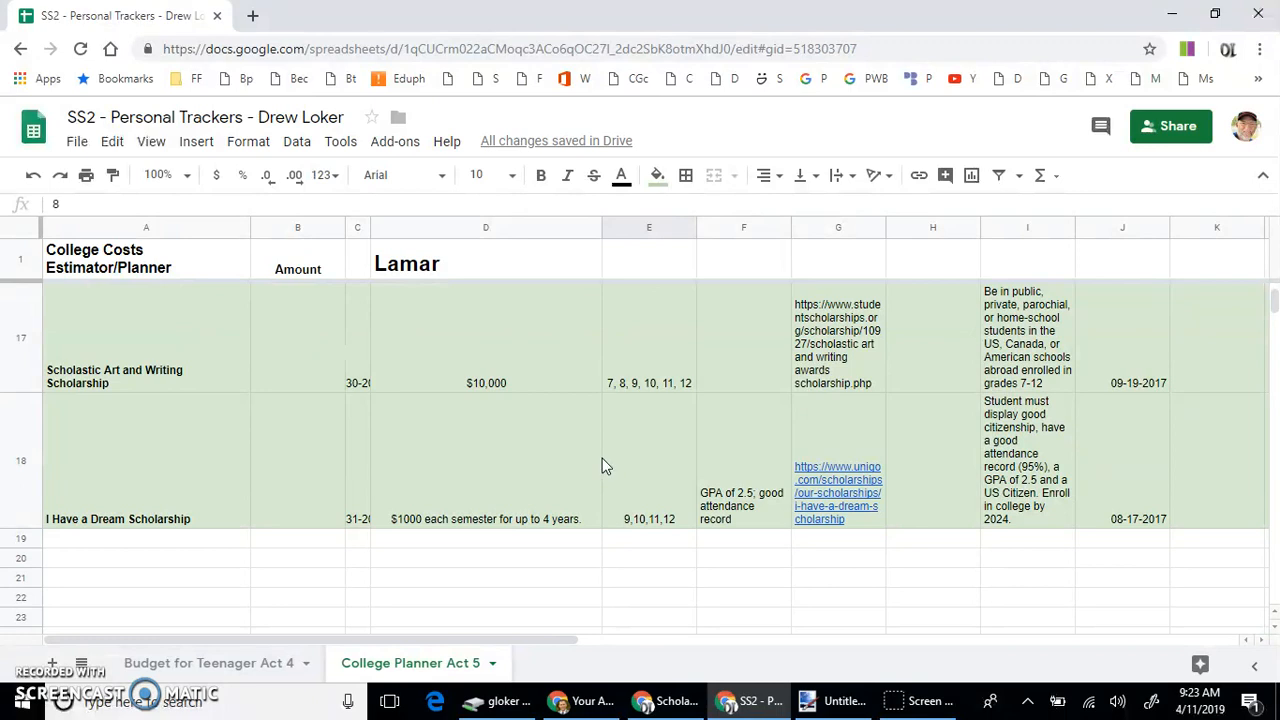
scroll(602, 465, "up", 5)
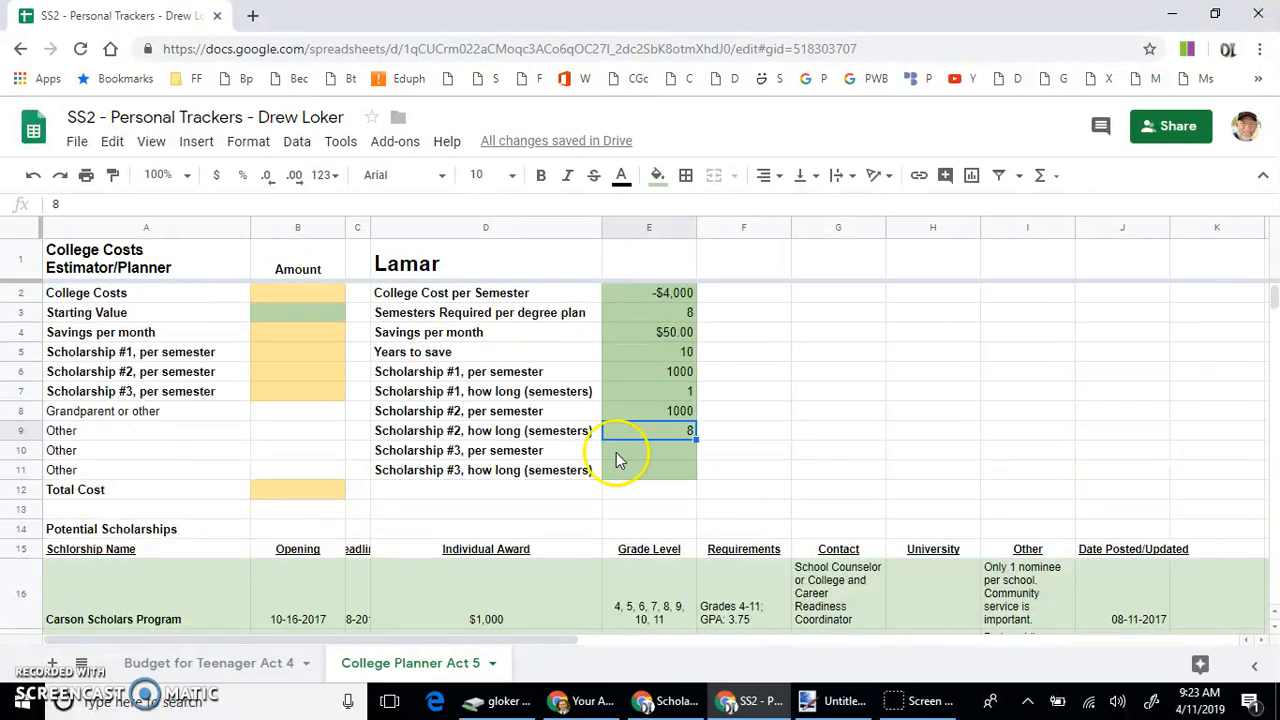
Set Scholarship #3 in the Lamar column to 10,000 per semester and its duration to 1 semester
left_click(646, 455)
type("10,000")
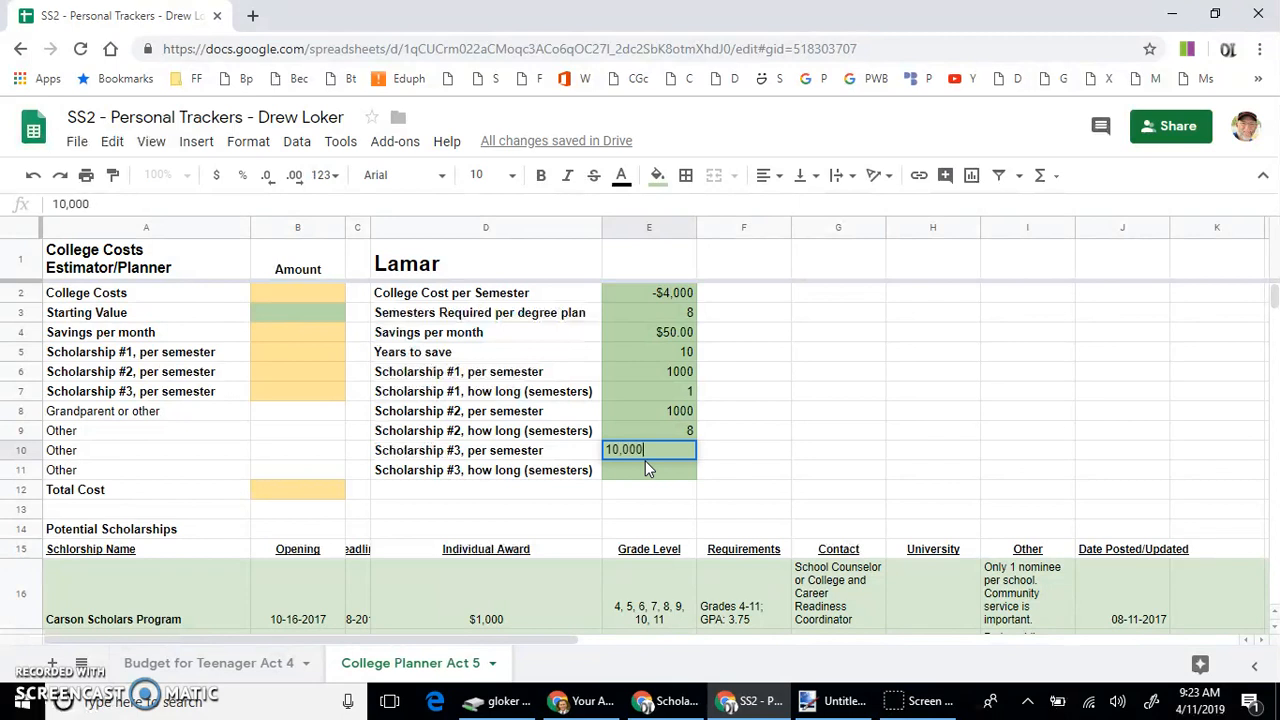
left_click(653, 476)
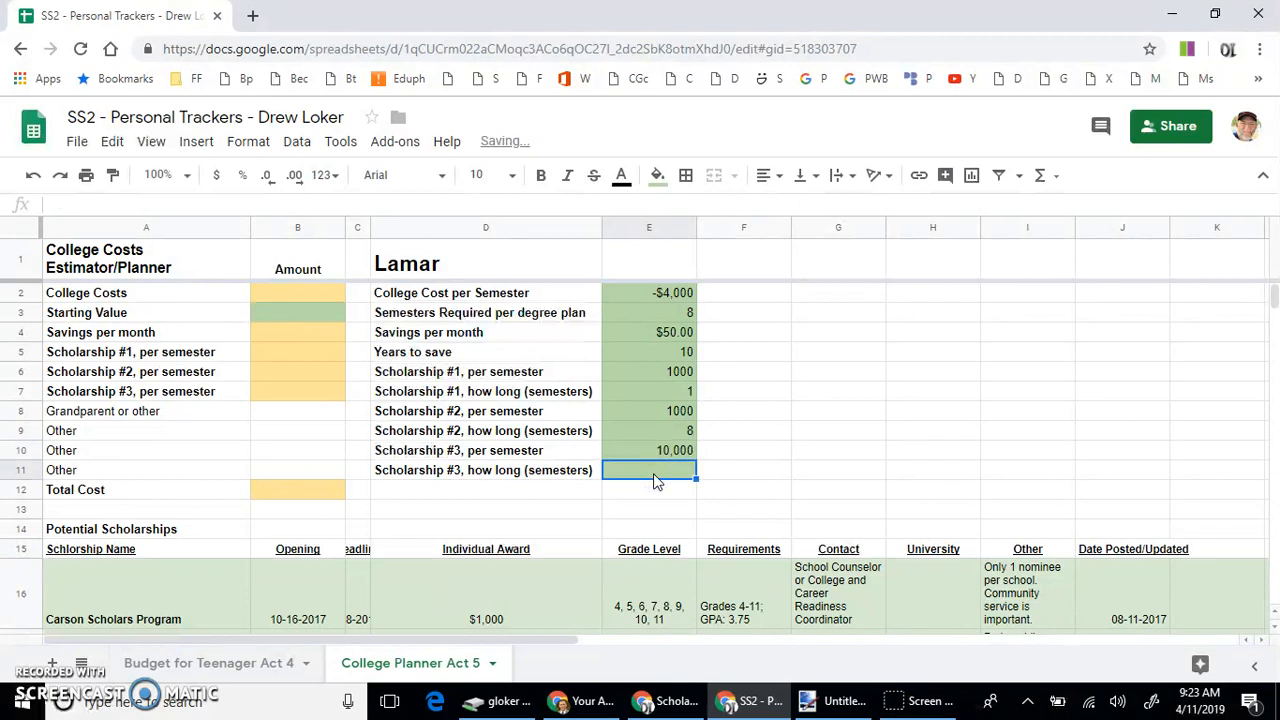
type("1")
key("Return")
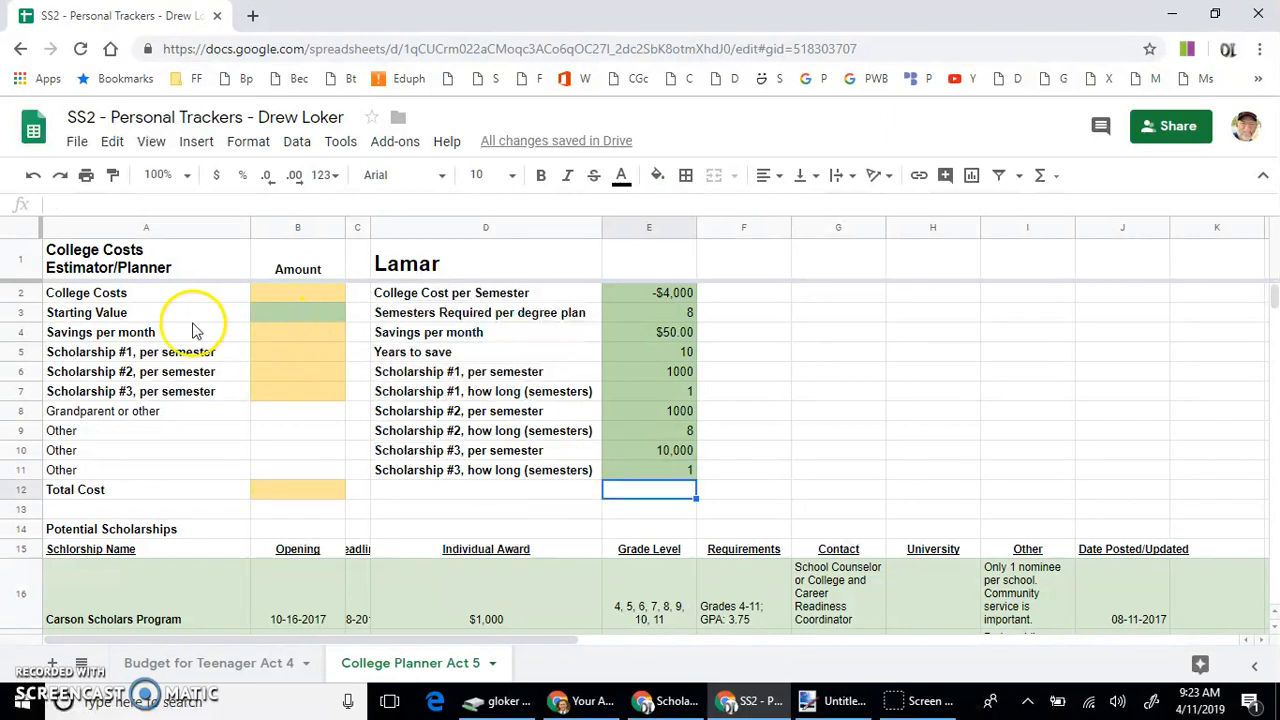
left_click(148, 316)
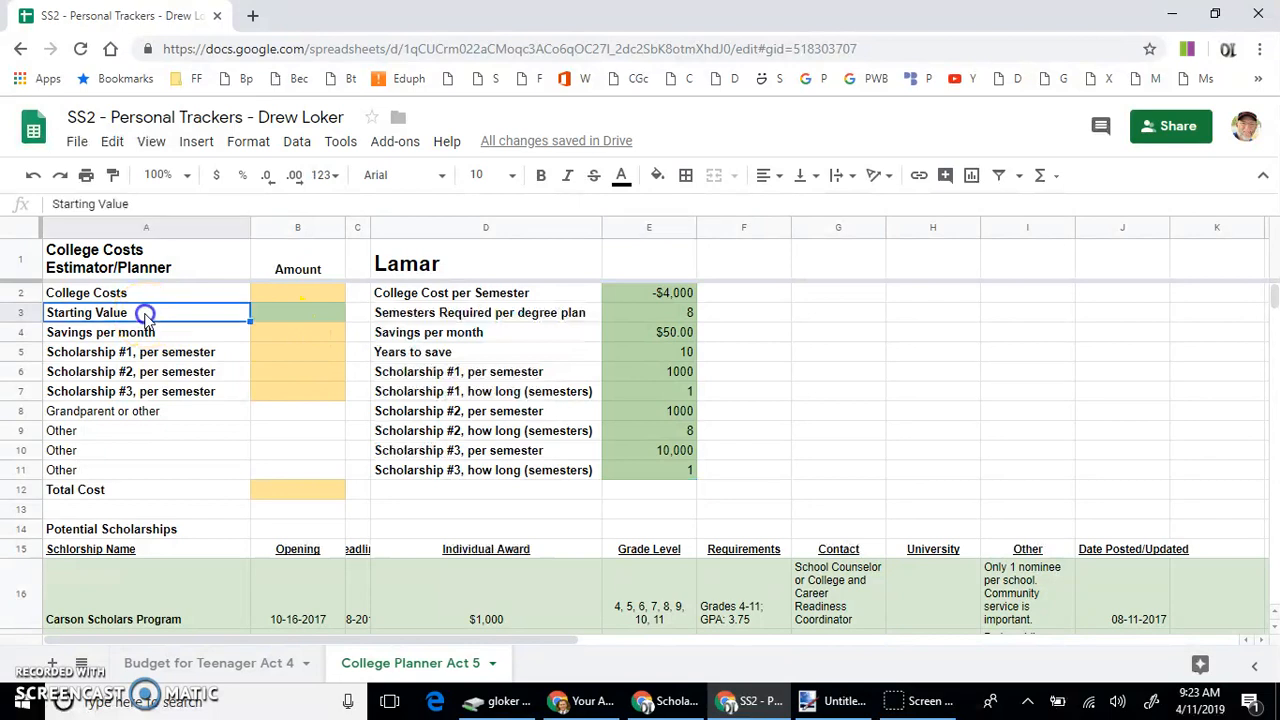
left_click(285, 314)
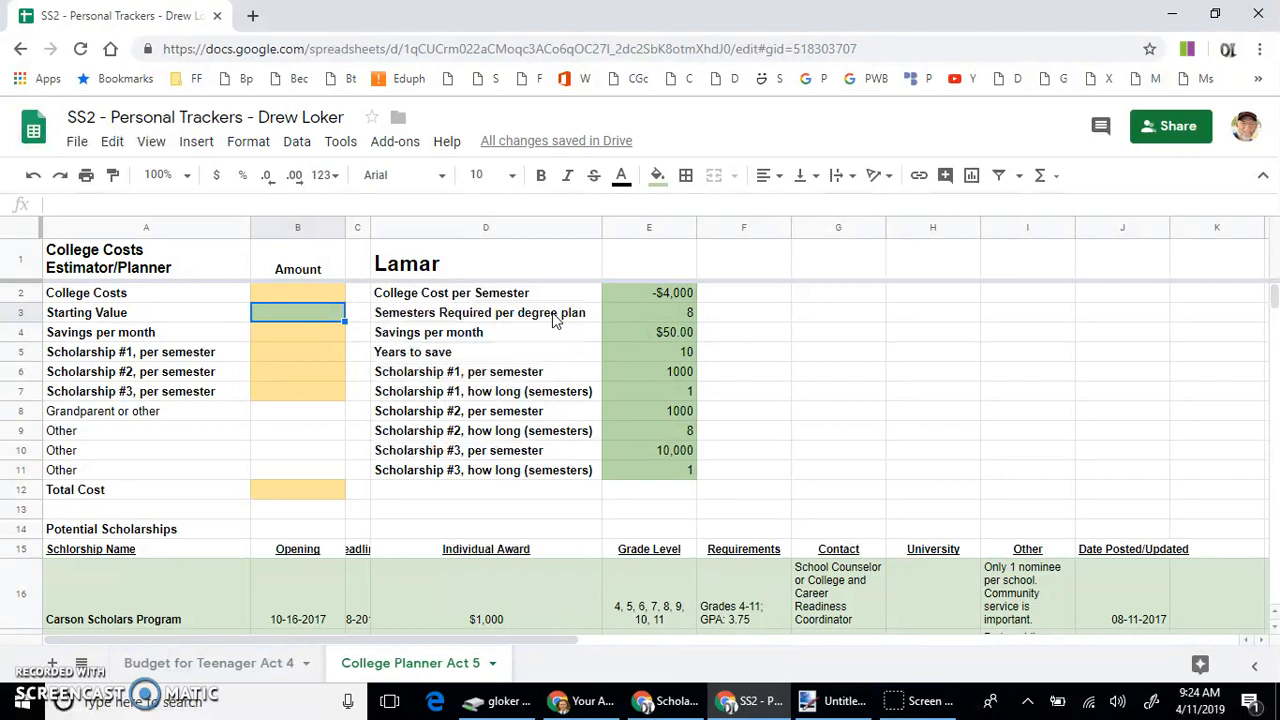
left_click(320, 317)
left_click(80, 415)
left_click(295, 414)
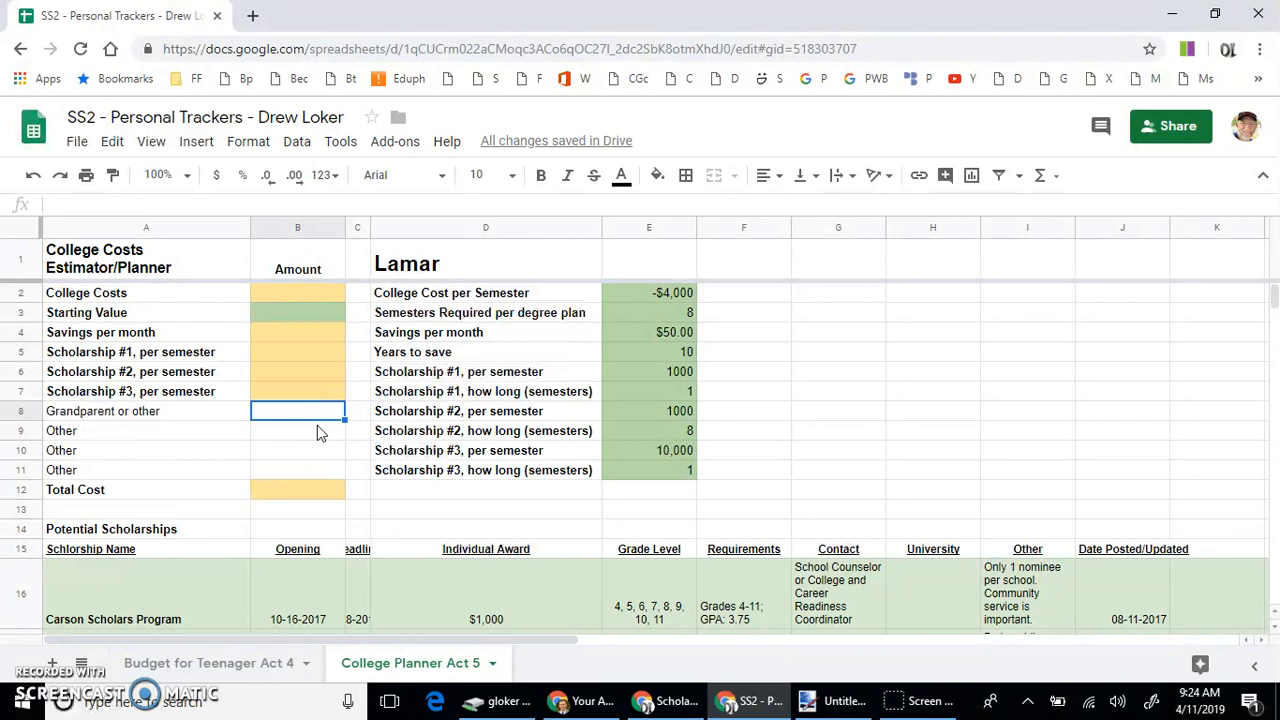
left_click(315, 355)
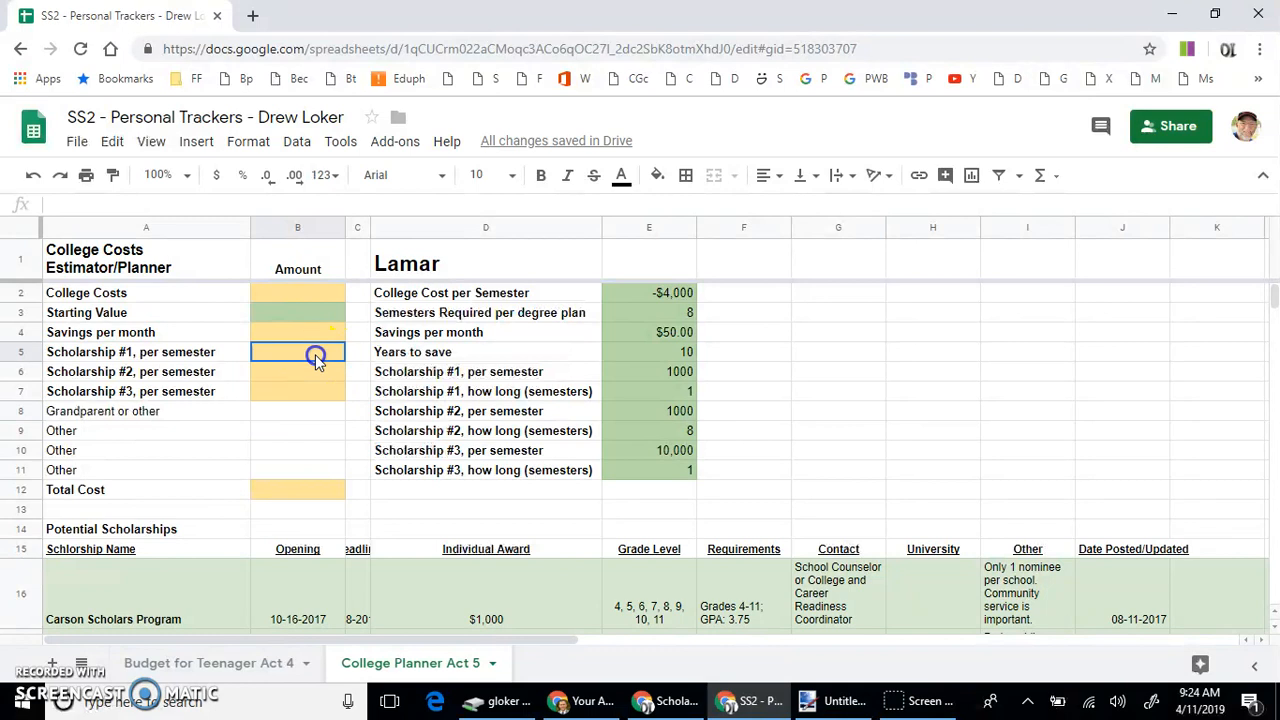
left_click(314, 412)
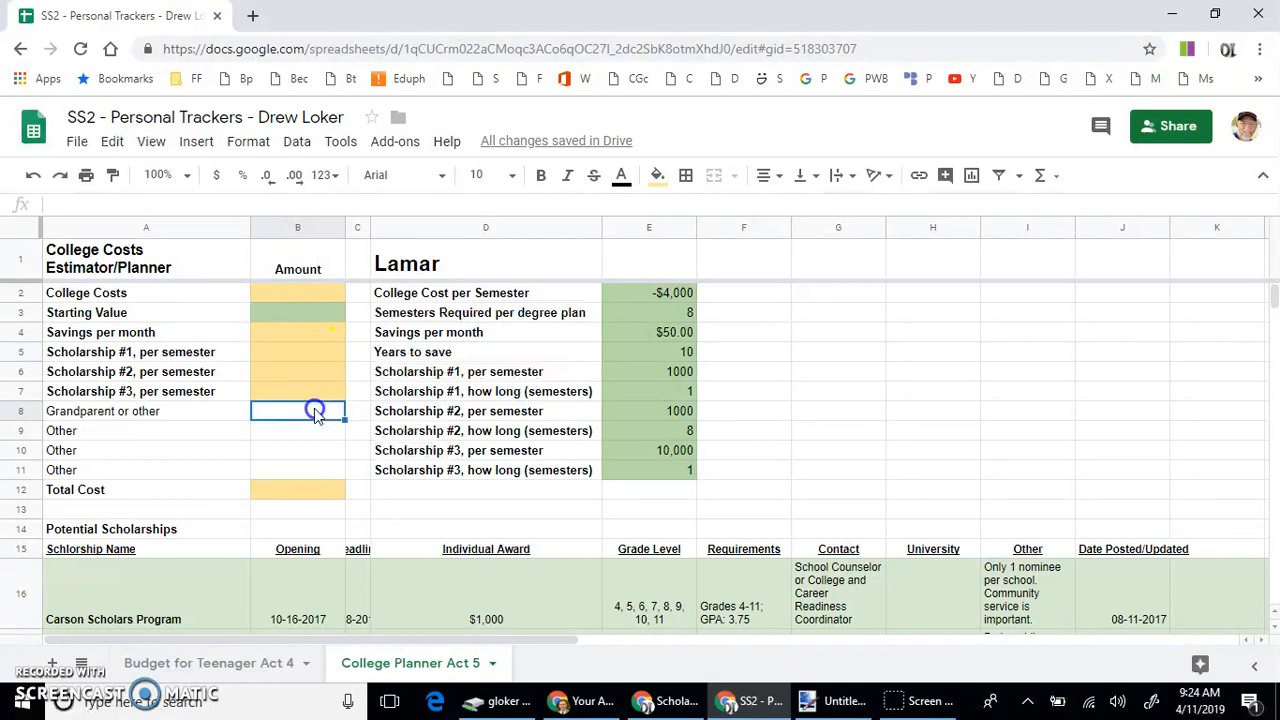
Try 1,000 and 0 as the Starting Value amount in cell B3
left_click(308, 318)
type("1,00")
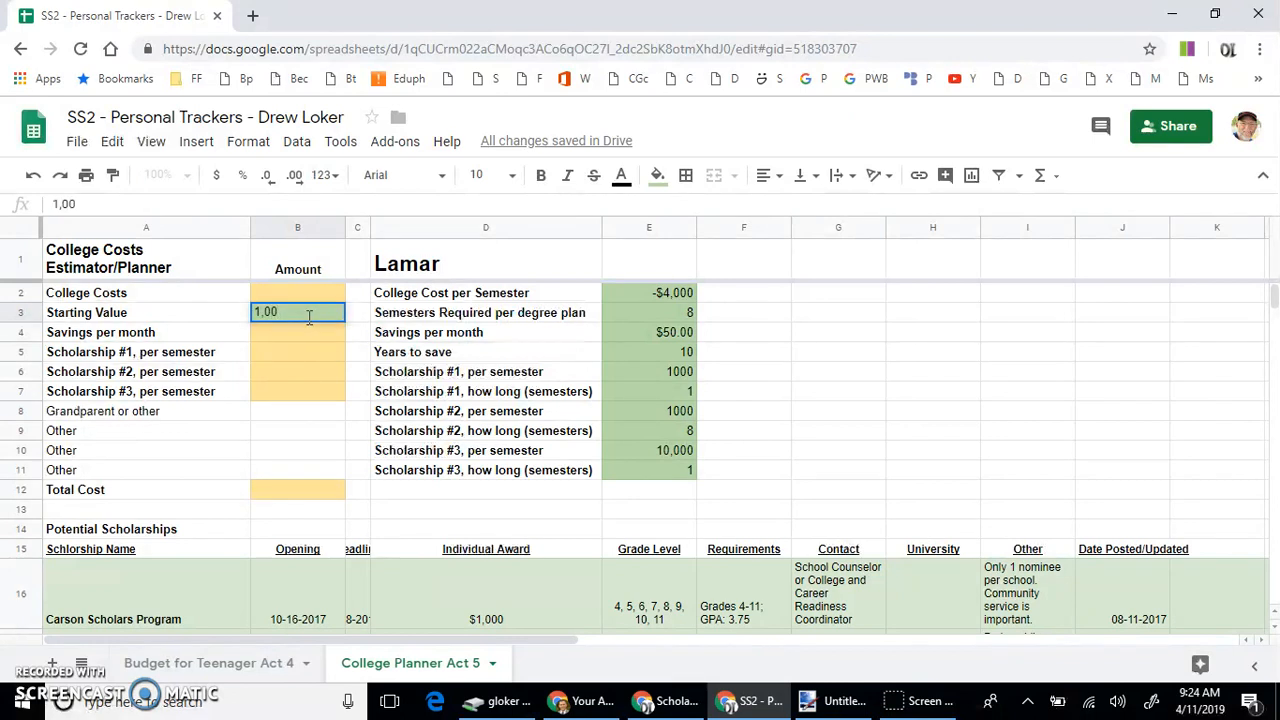
key("Return")
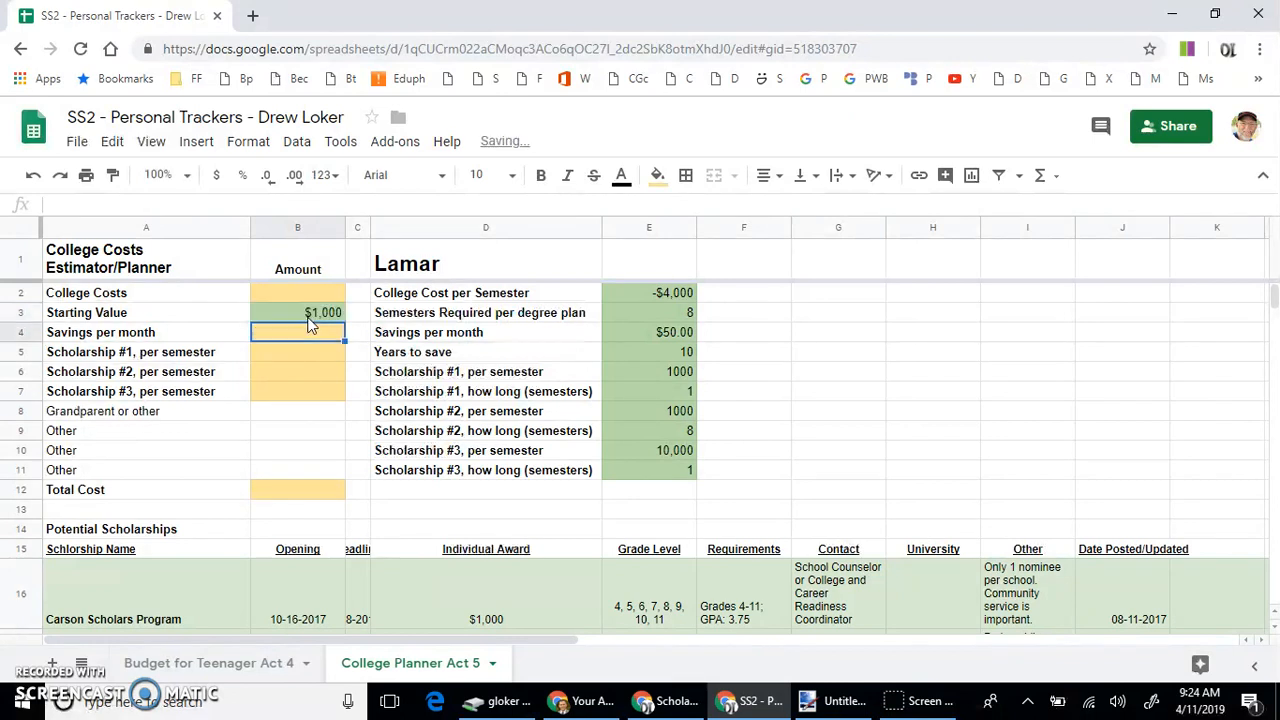
left_click(310, 320)
type("0")
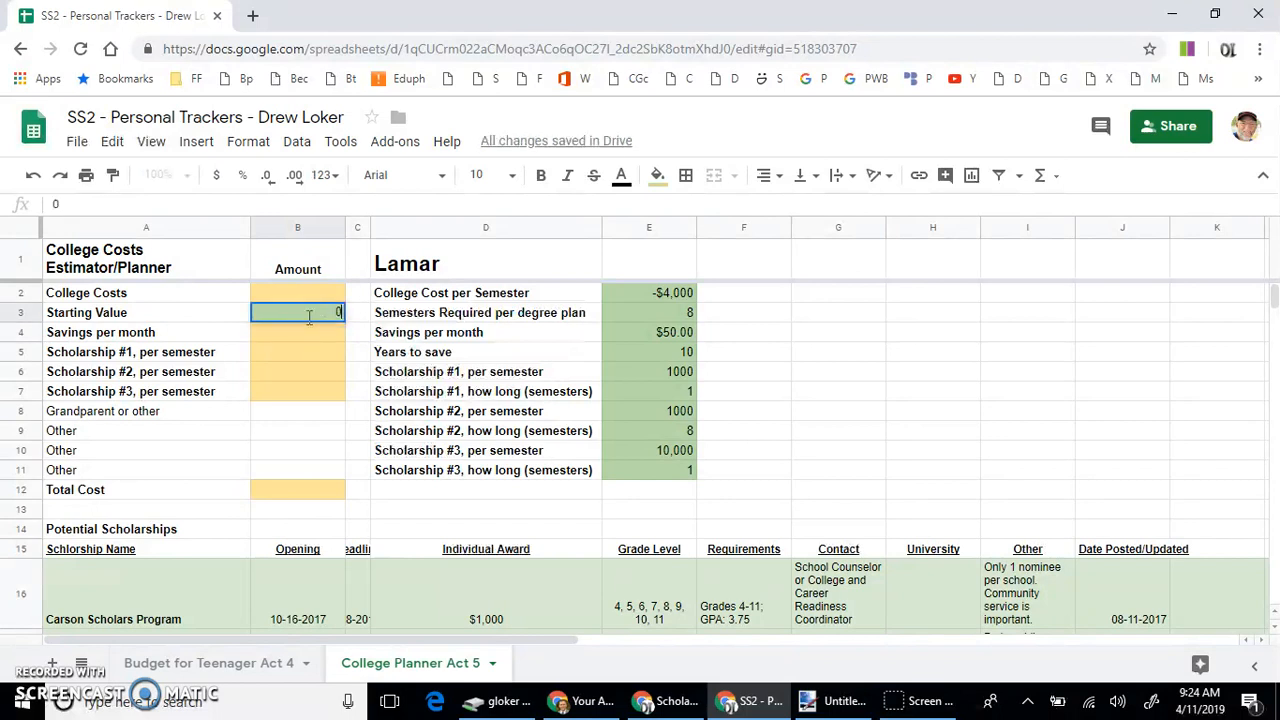
key("Return")
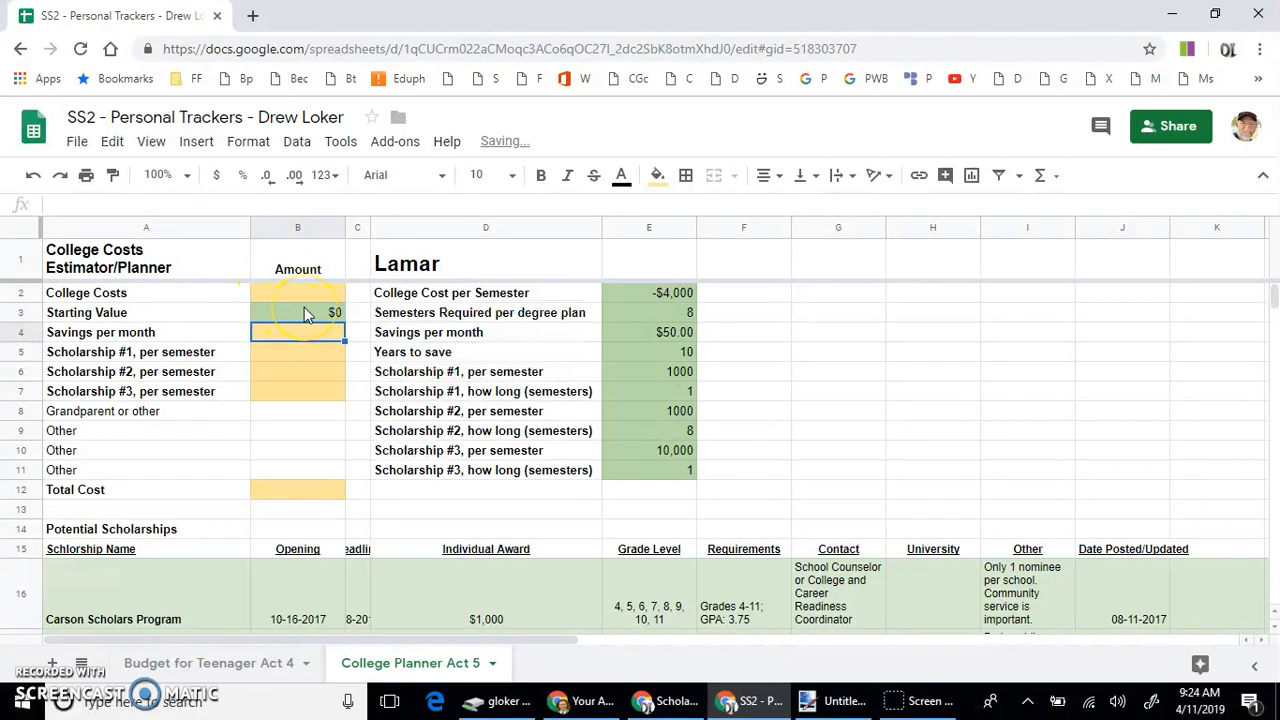
Set the Starting Value amount in cell B3 to 1,000
left_click(322, 314)
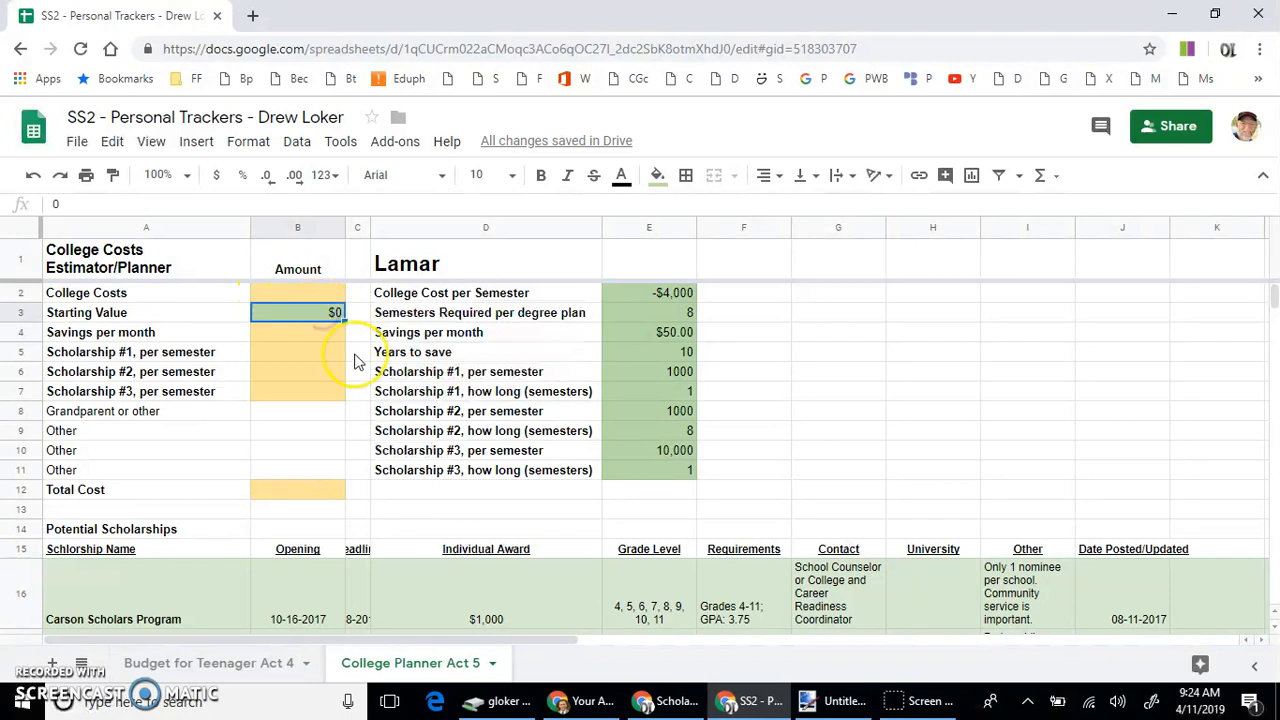
type("1,00")
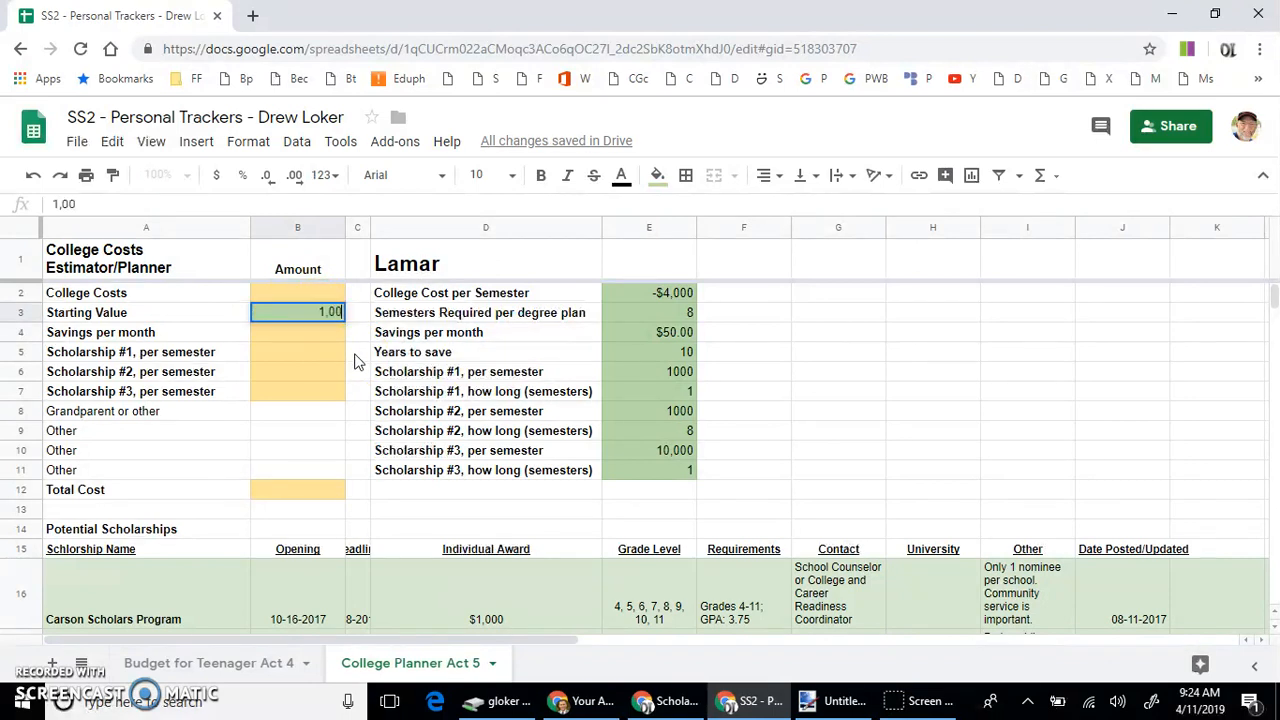
type("0")
key("Return")
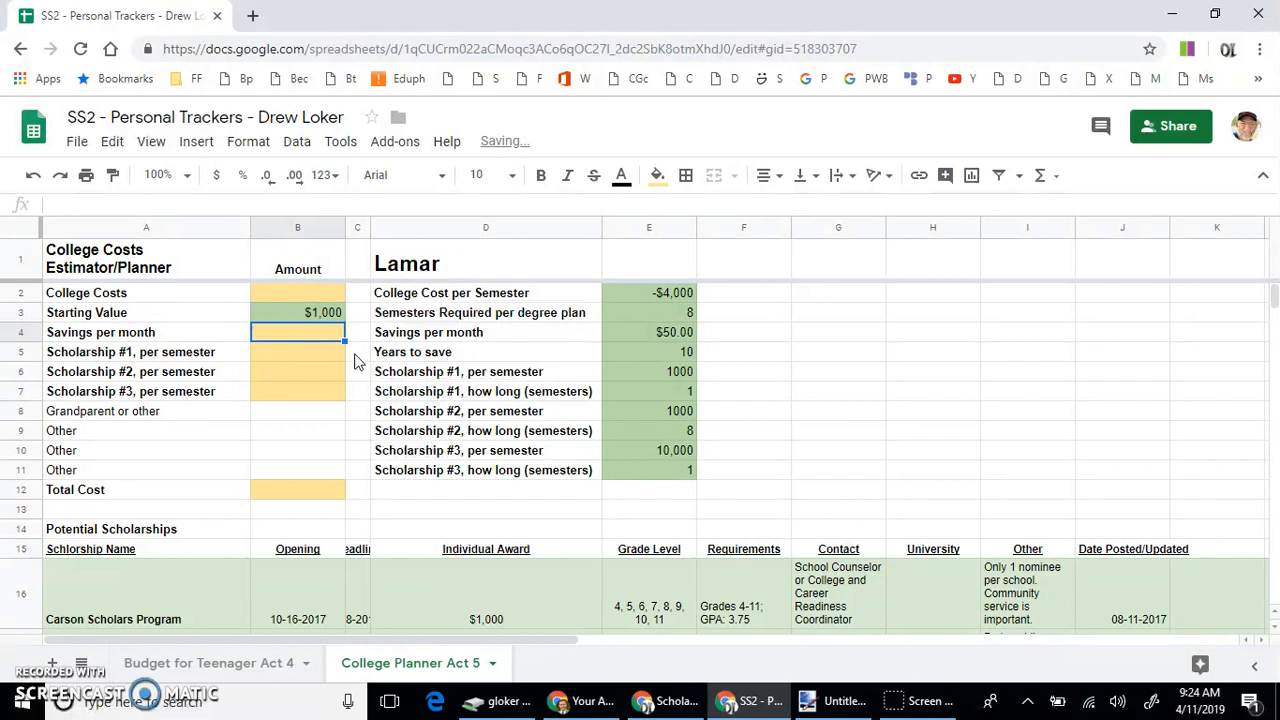
Set the Grandparent or other amount in cell B8 to $0
left_click(304, 417)
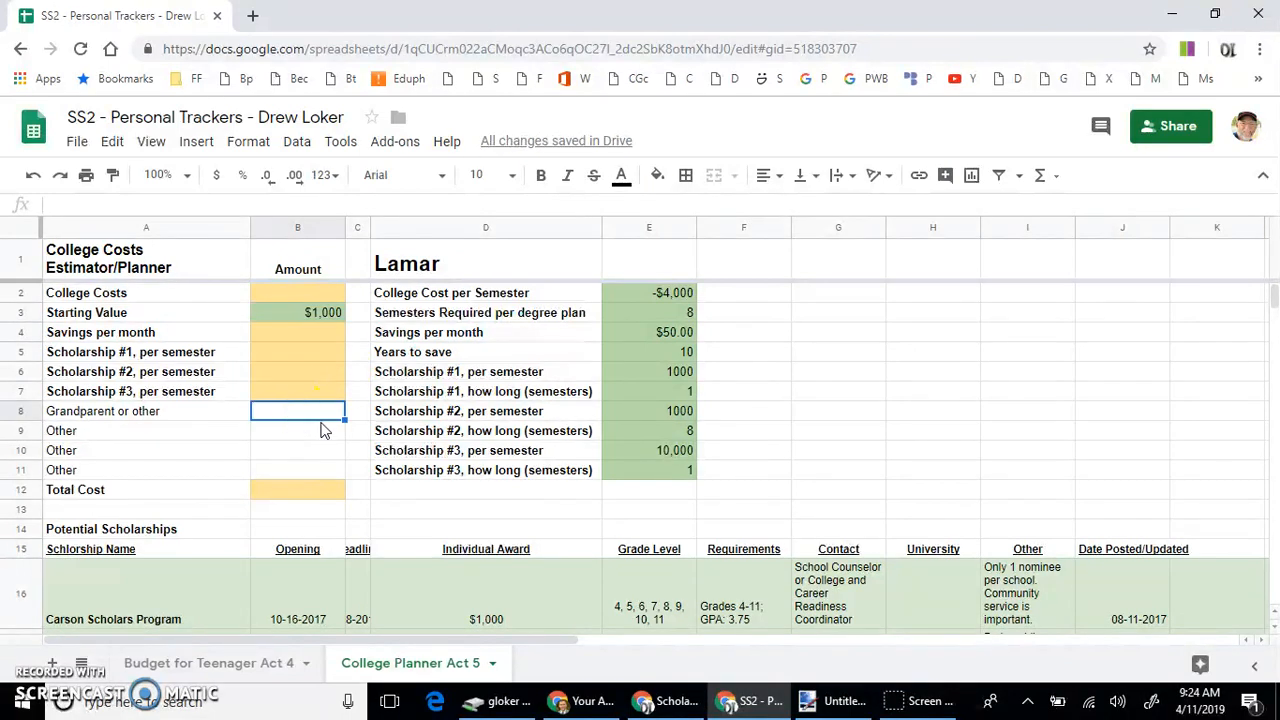
type("5,000")
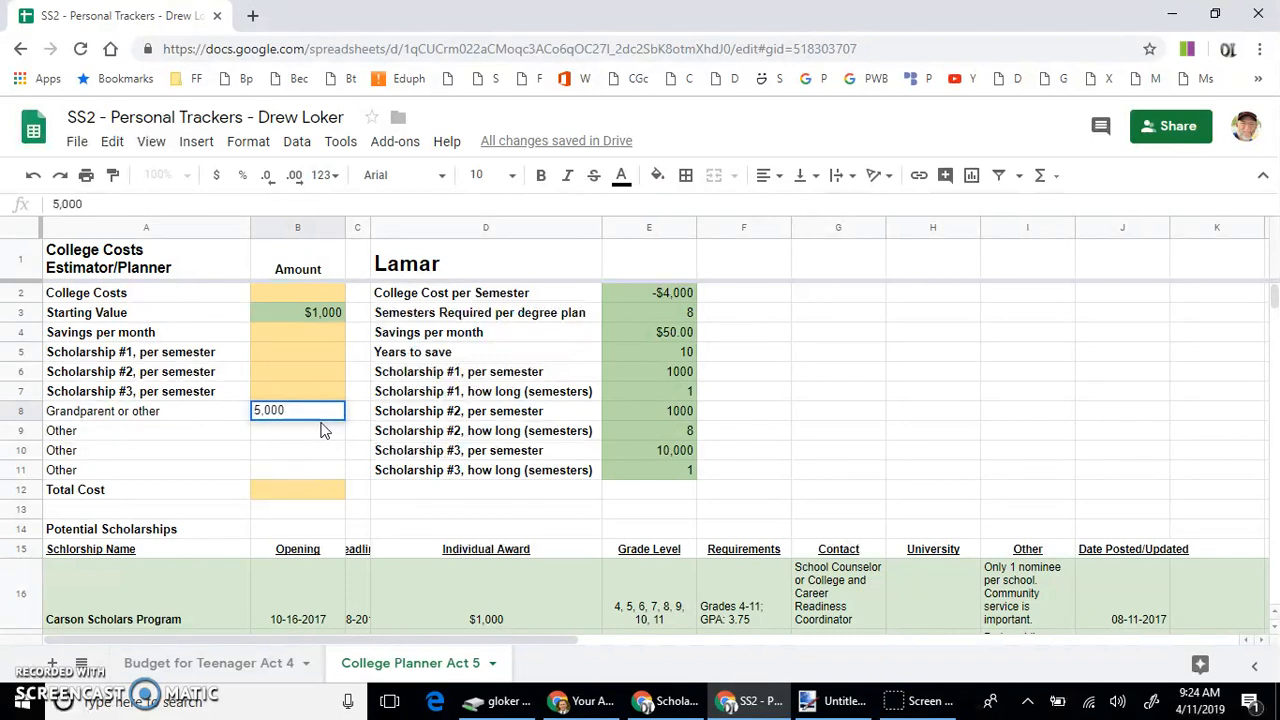
key("BackSpace")
key("BackSpace")
key("BackSpace")
key("BackSpace")
left_click(322, 430)
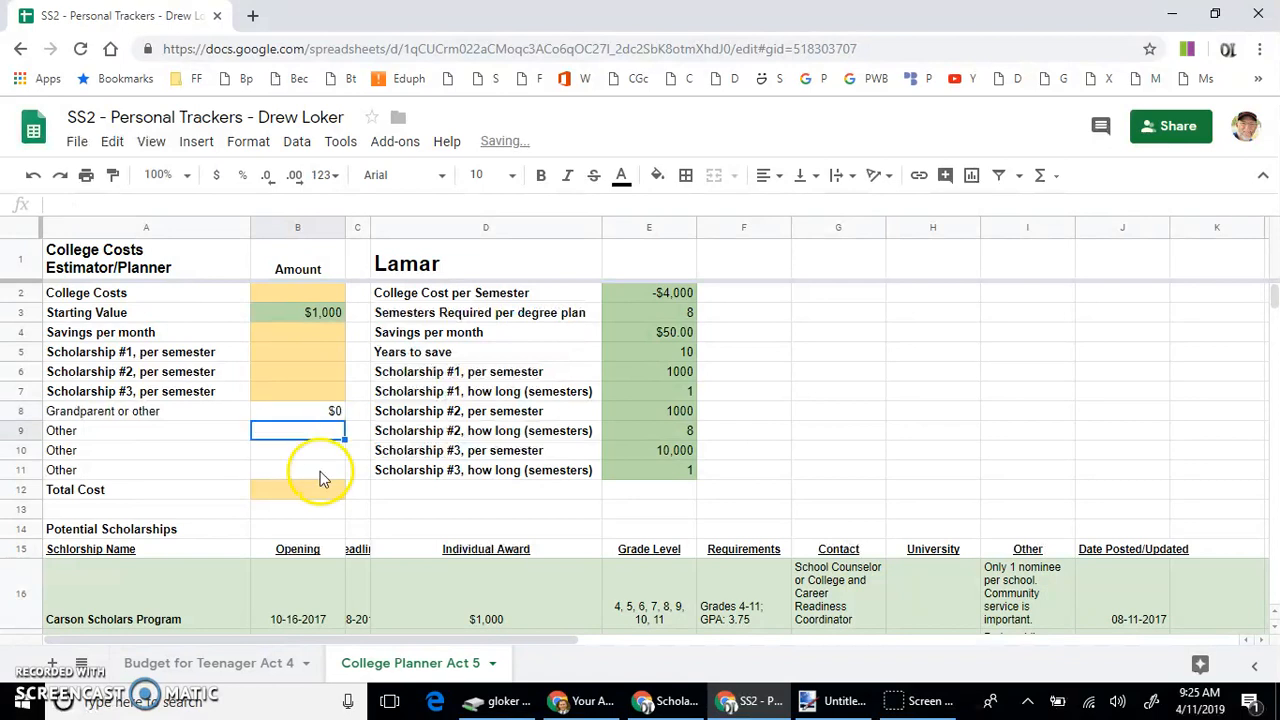
left_click(309, 296)
left_click(309, 330)
left_click(310, 352)
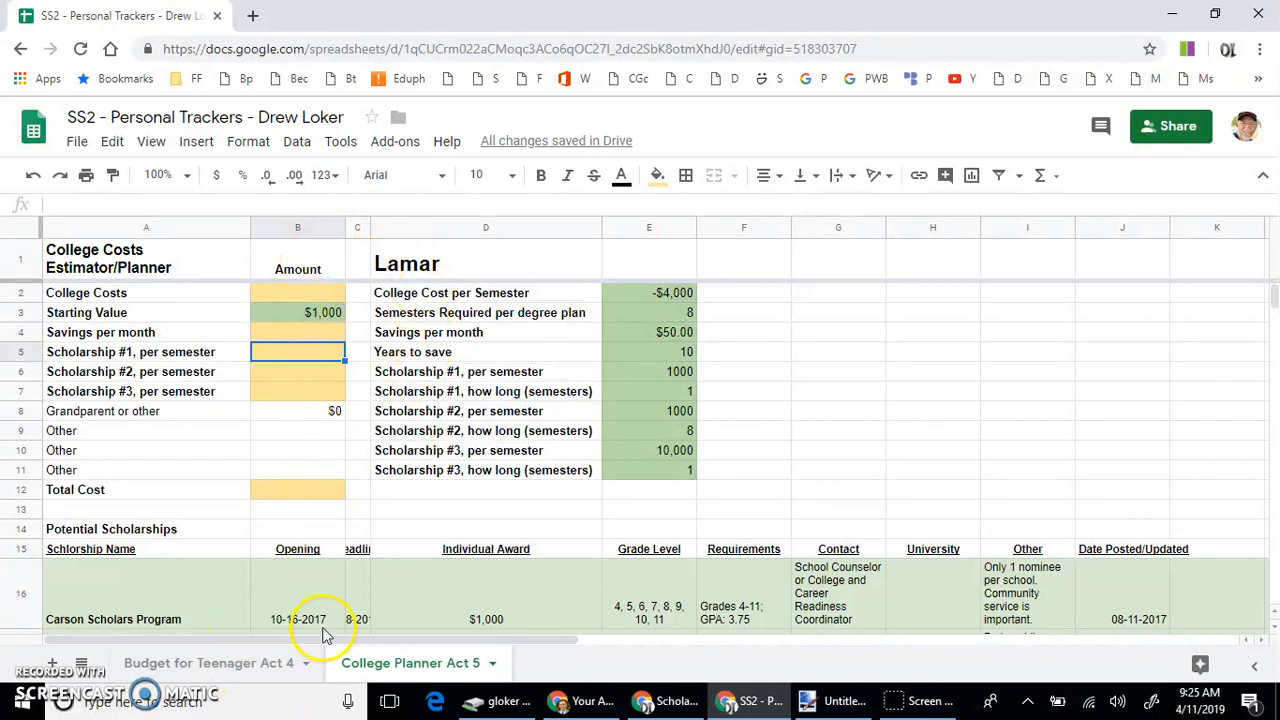
Switch to the SpreadSheet Instructions document and copy the B2 formula =sum(E2*E3) from the Formulas list
key("alt+Tab")
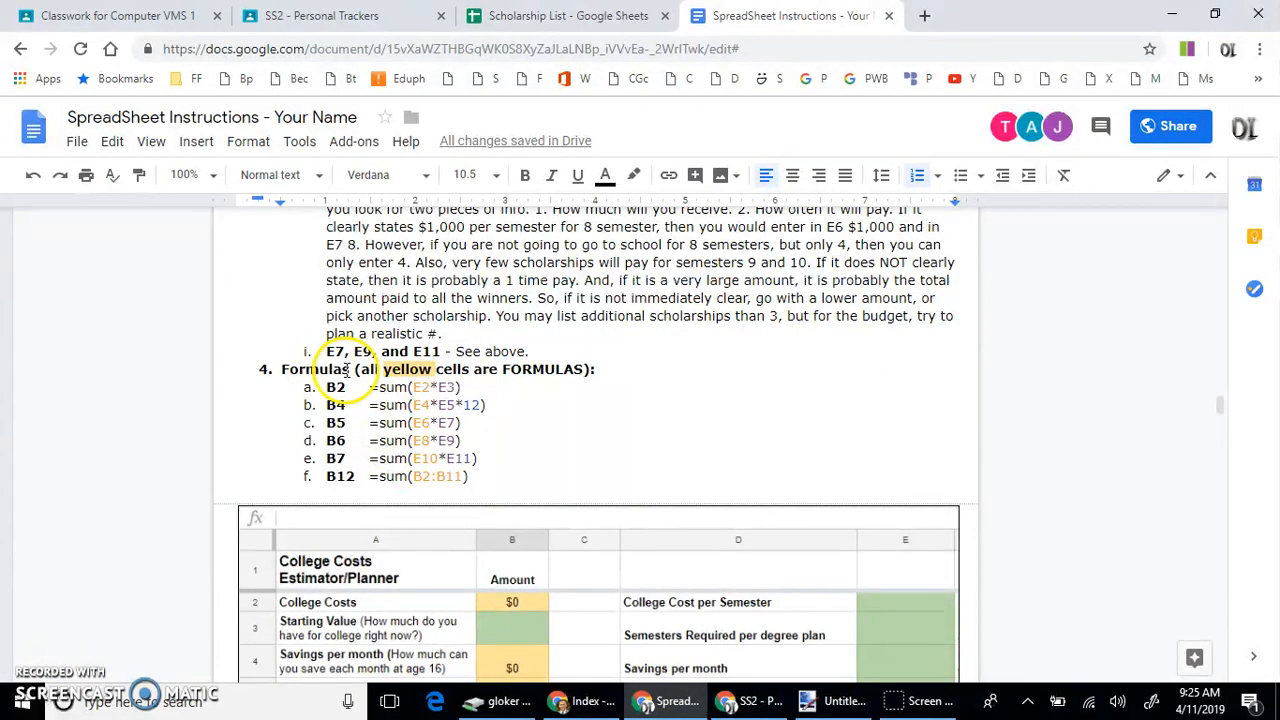
left_click_drag(369, 388, 462, 389)
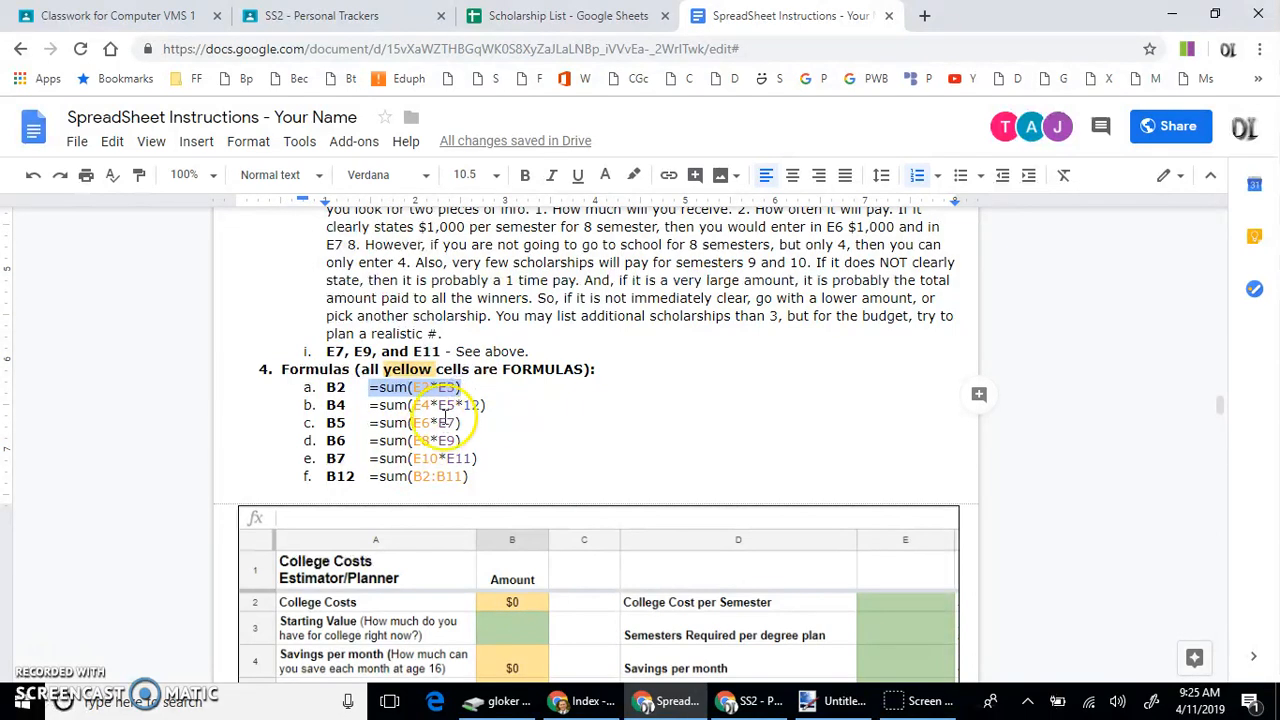
left_click(341, 387)
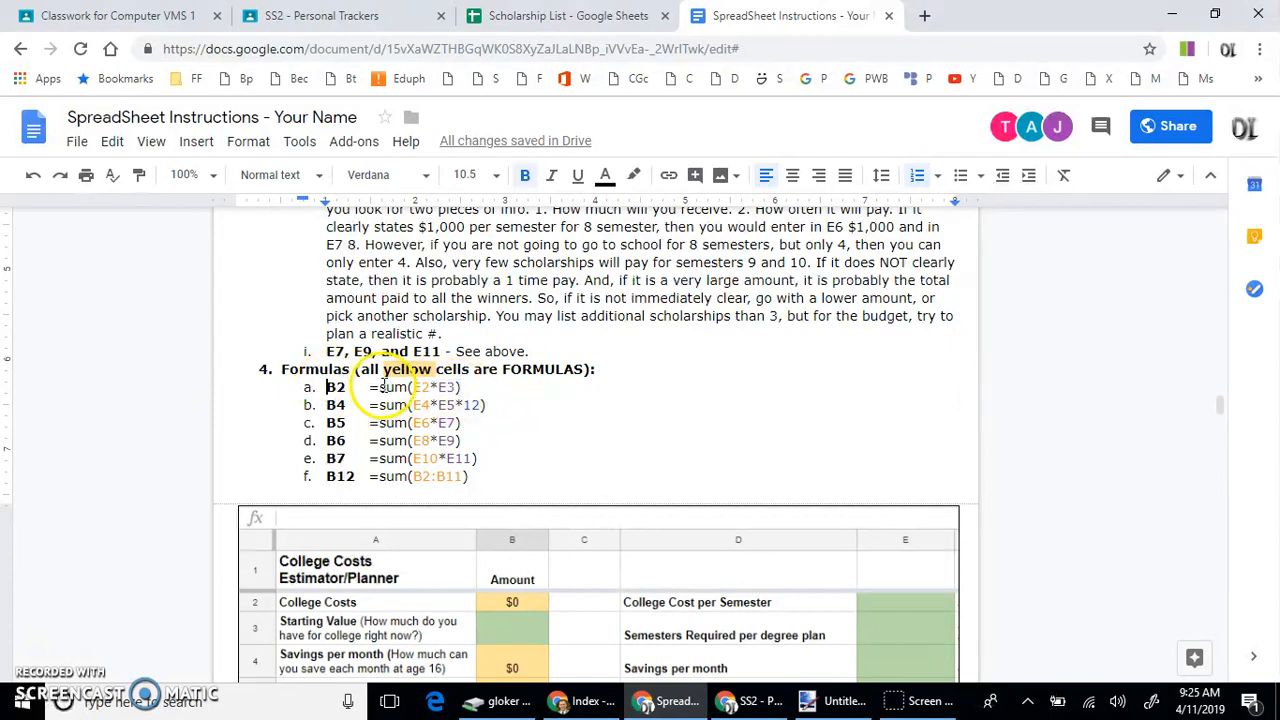
left_click_drag(368, 387, 463, 387)
key("ctrl+c")
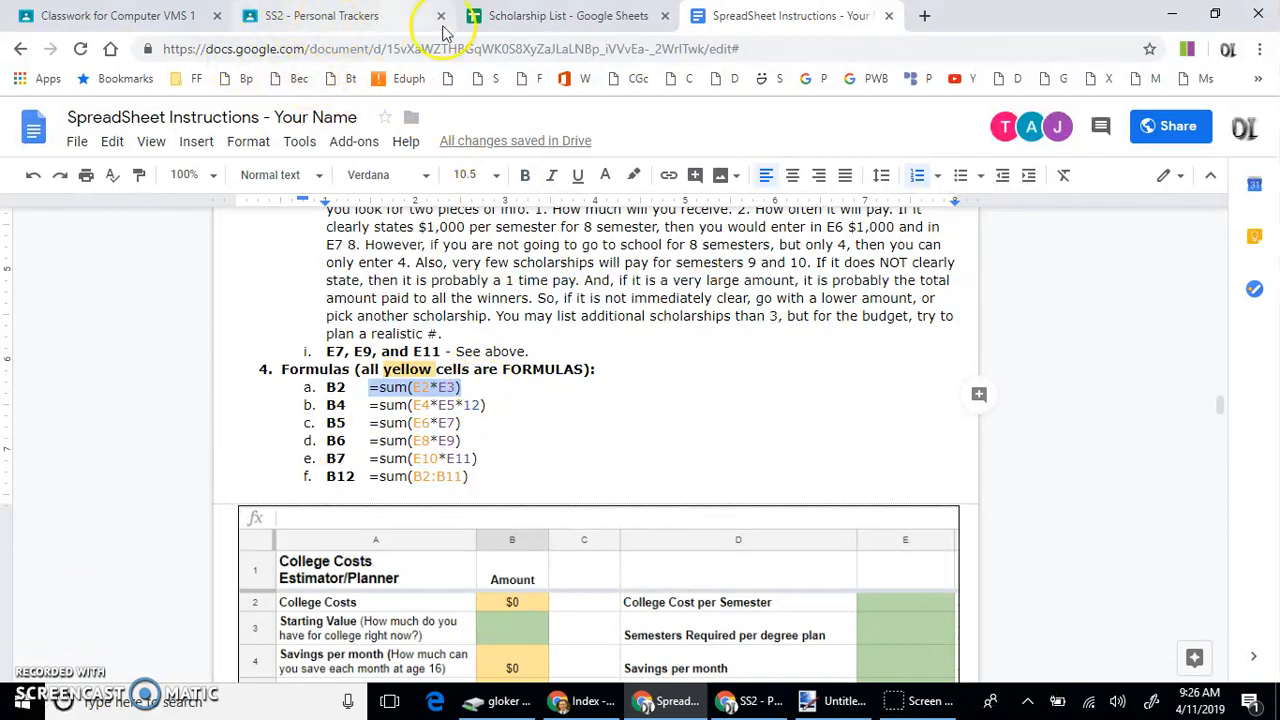
Switch back to the Personal Trackers spreadsheet and paste the copied formula =sum(E2*E3) into College Costs cell B2
key("alt+Tab")
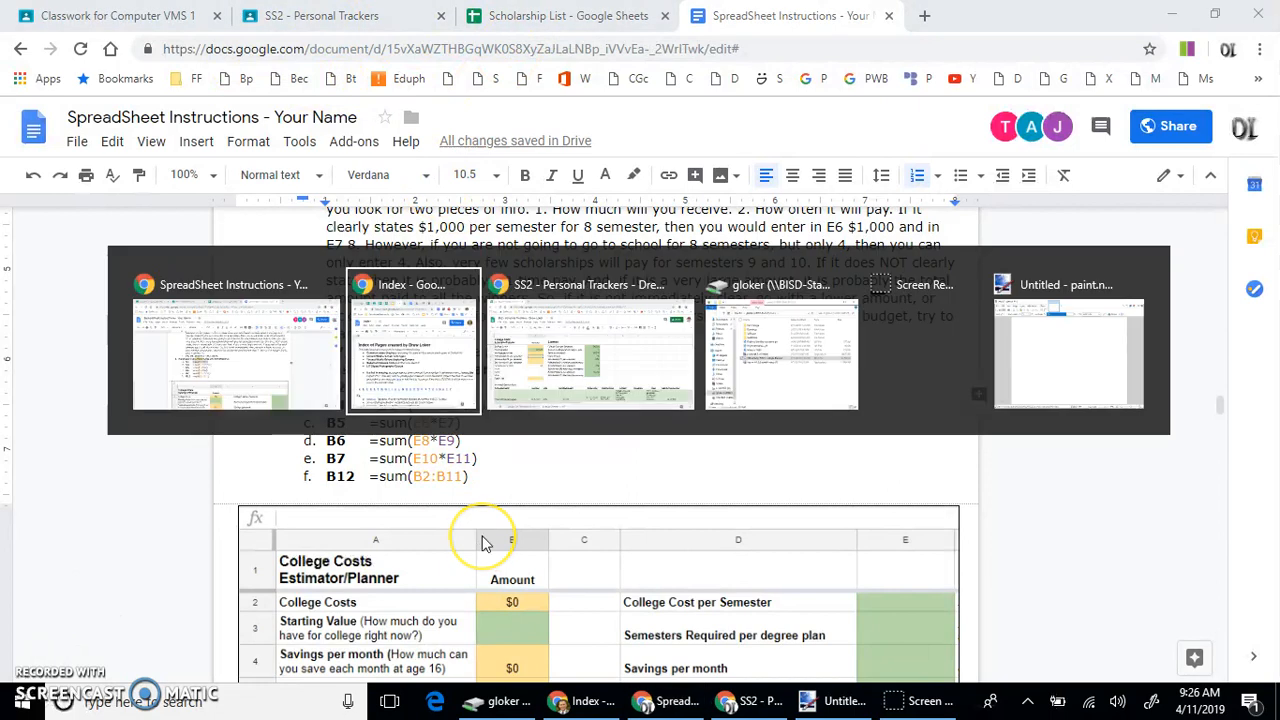
key("alt+Tab")
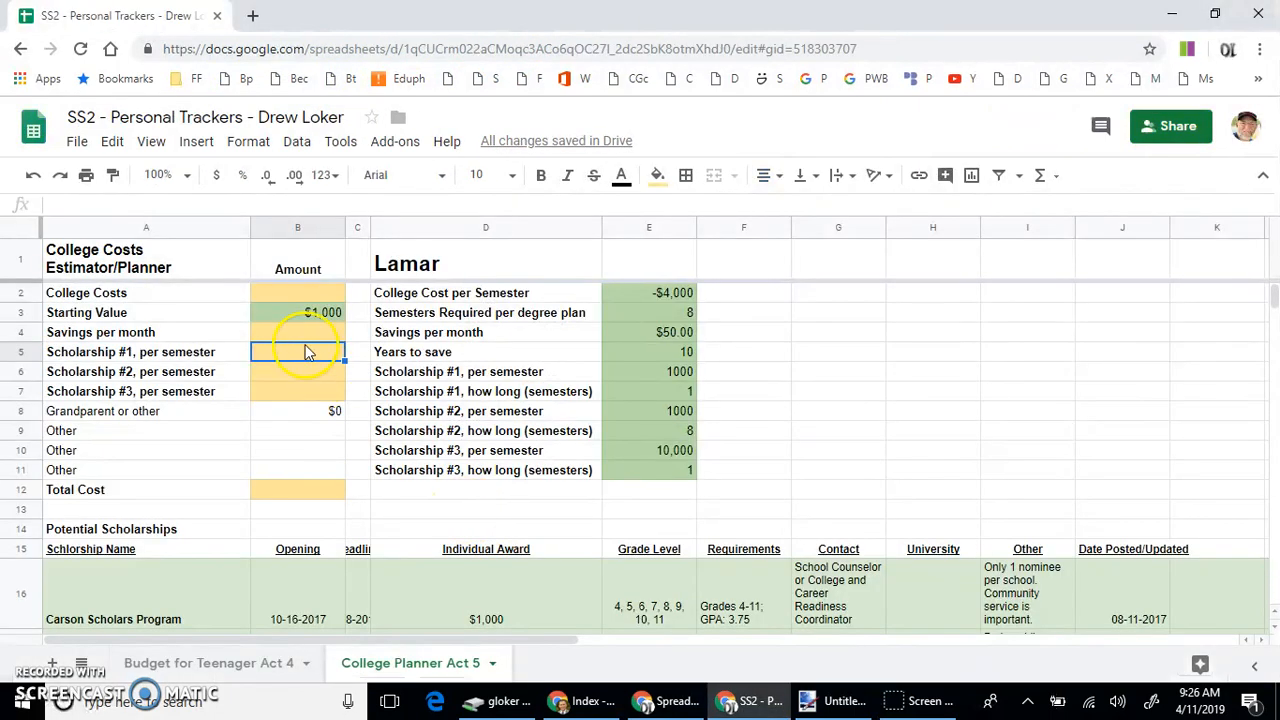
left_click(305, 296)
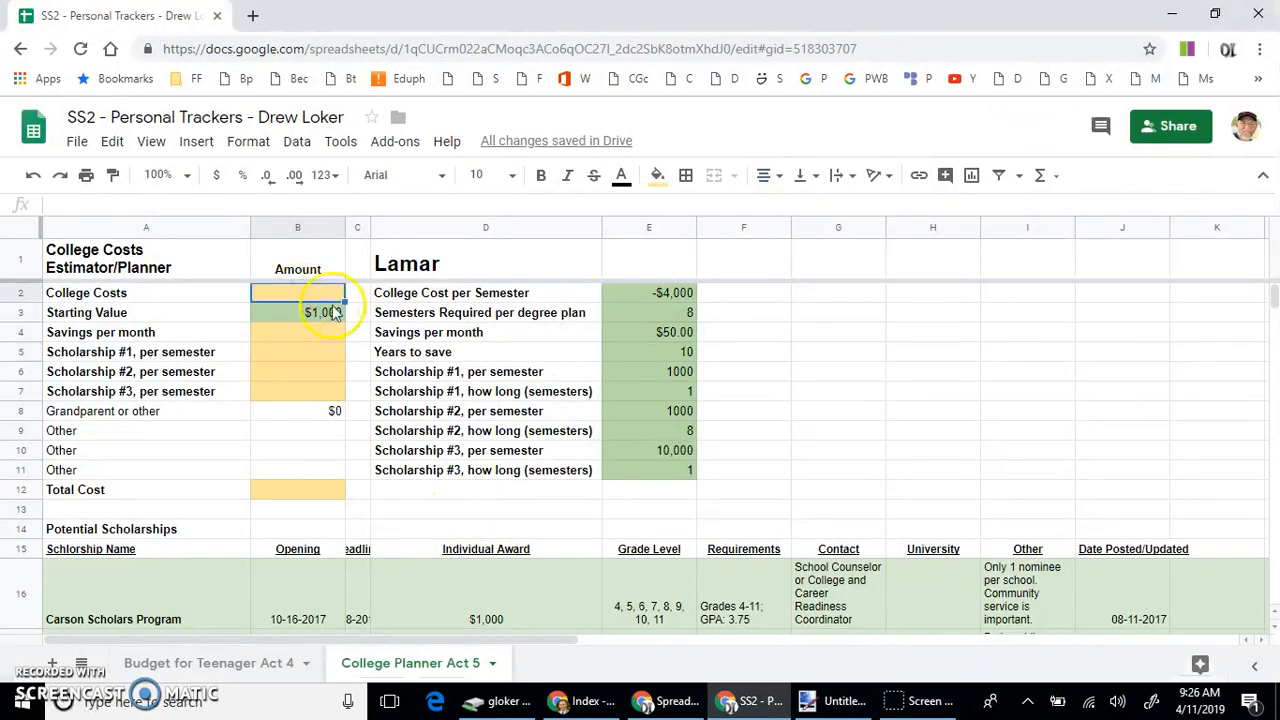
key("ctrl+v")
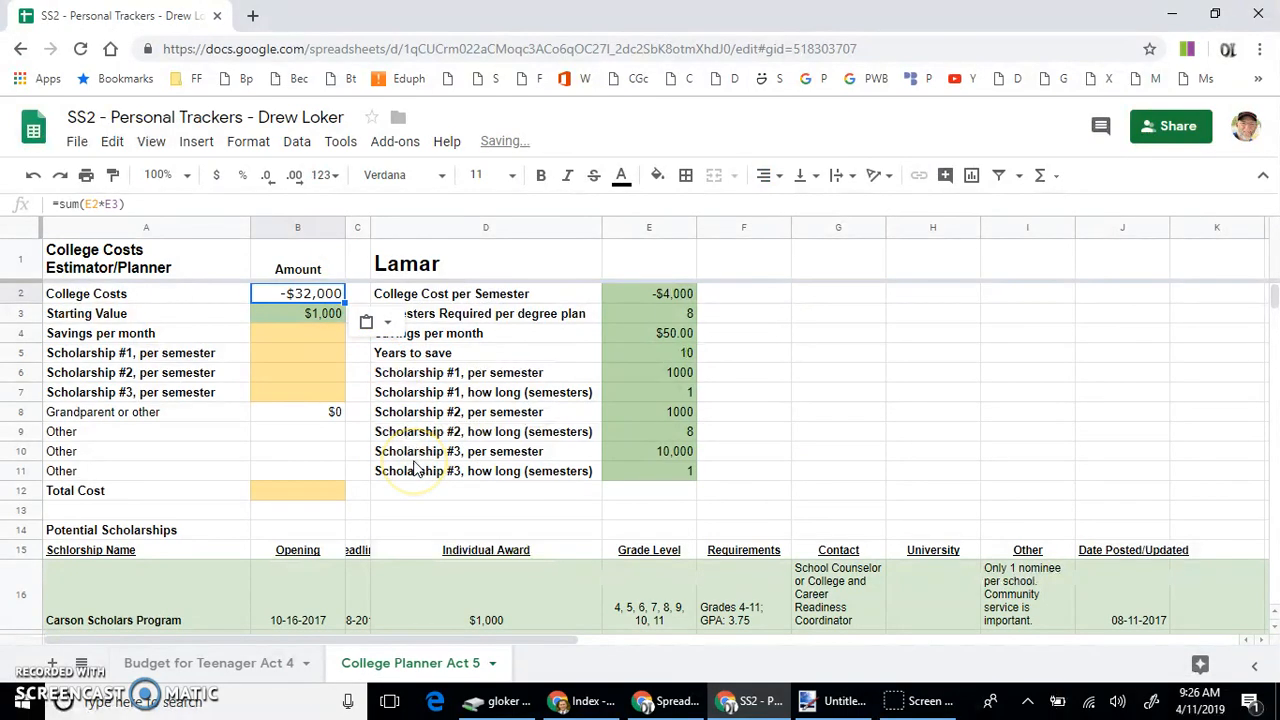
Copy the B4 formula =sum(E4*E5*12) from the SpreadSheet Instructions document and paste it into Savings per month cell B4 of the Personal Trackers spreadsheet
key("alt+Tab")
left_click_drag(372, 405, 488, 404)
key("ctrl+c")
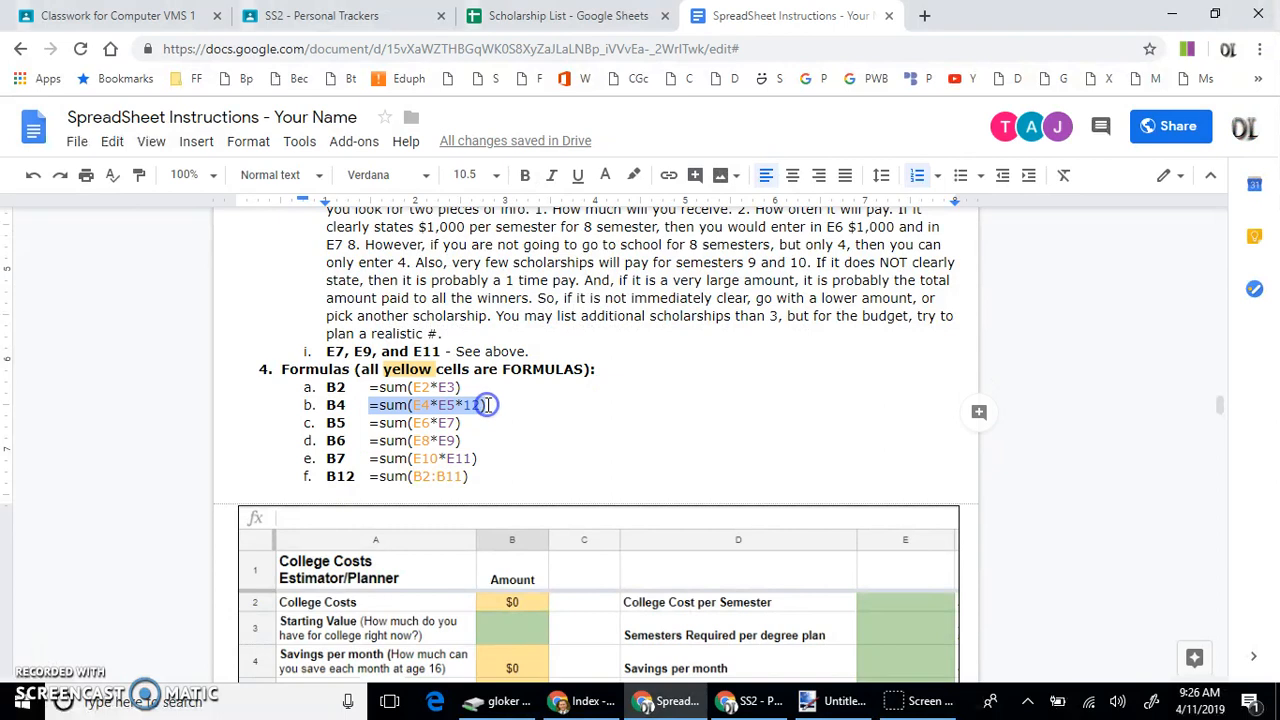
key("alt+Tab")
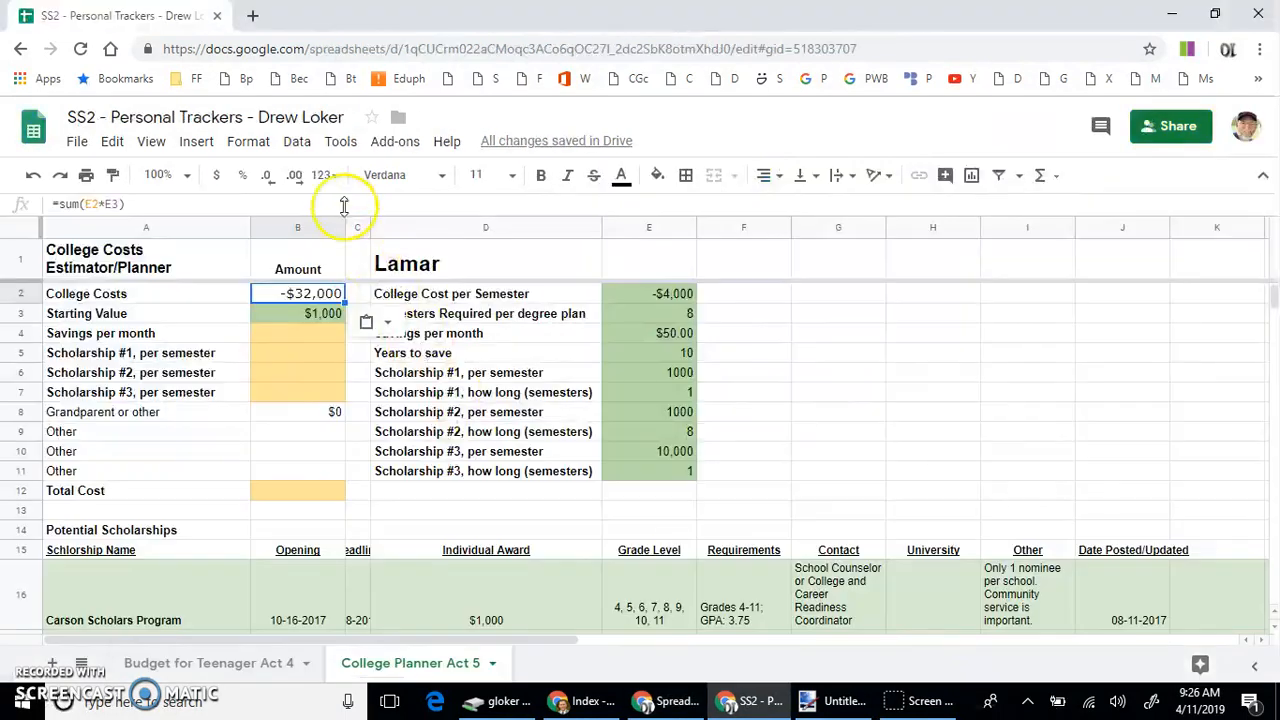
left_click(314, 336)
key("ctrl+v")
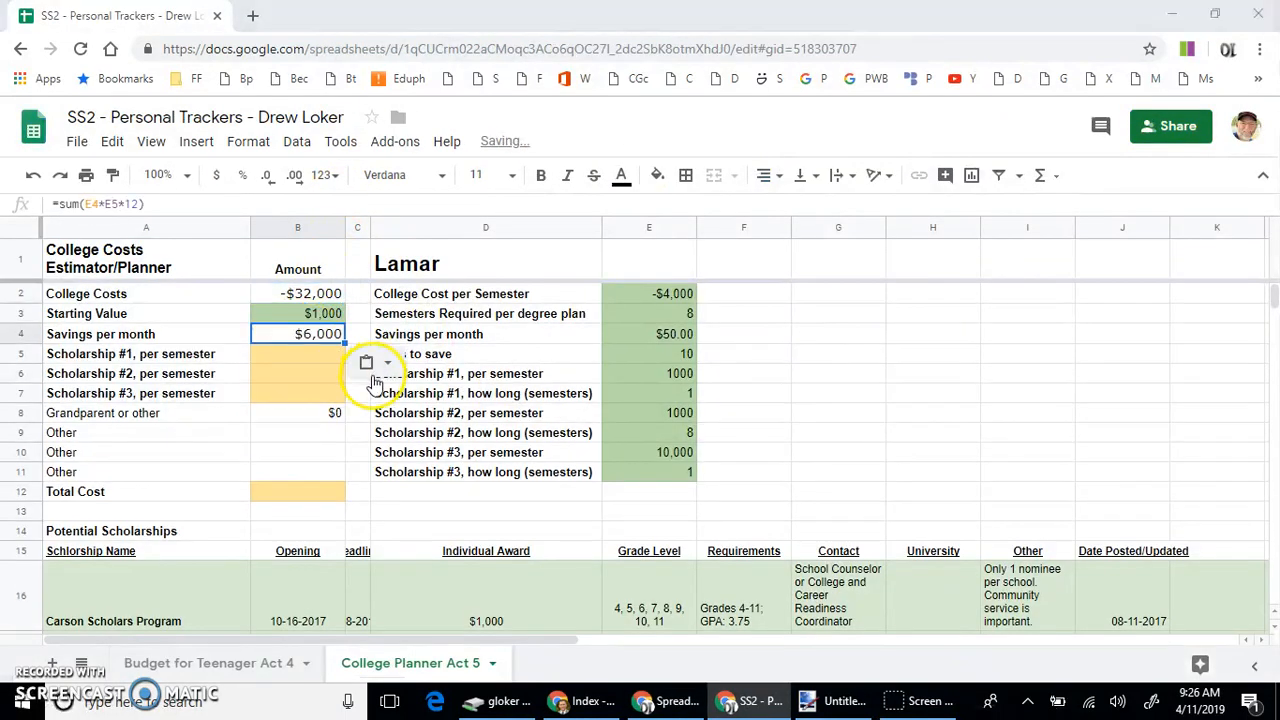
Copy the B5 formula =sum(E6*E7) from the SpreadSheet Instructions document and enter it in the spreadsheet's Scholarship #1 cell B5
key("alt+Tab")
left_click_drag(370, 423, 462, 424)
key("ctrl+c")
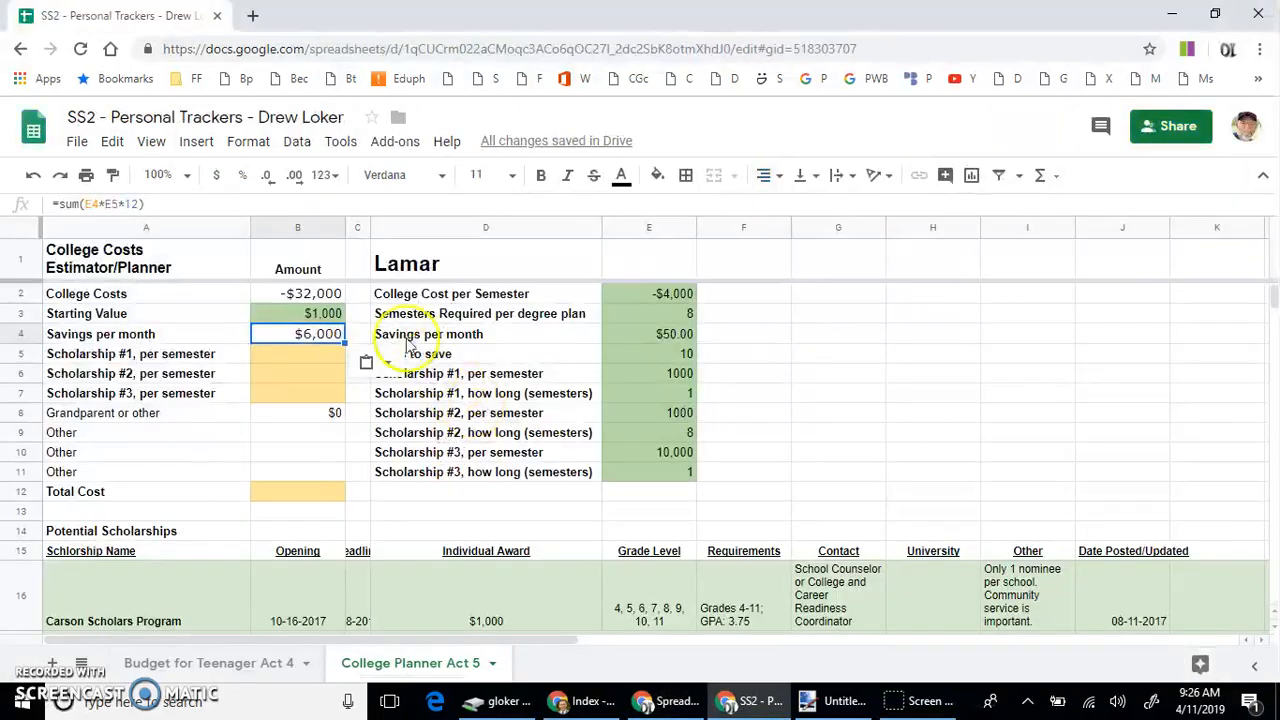
key("alt+Tab")
left_click(311, 356)
double_click(311, 356)
key("ctrl+v")
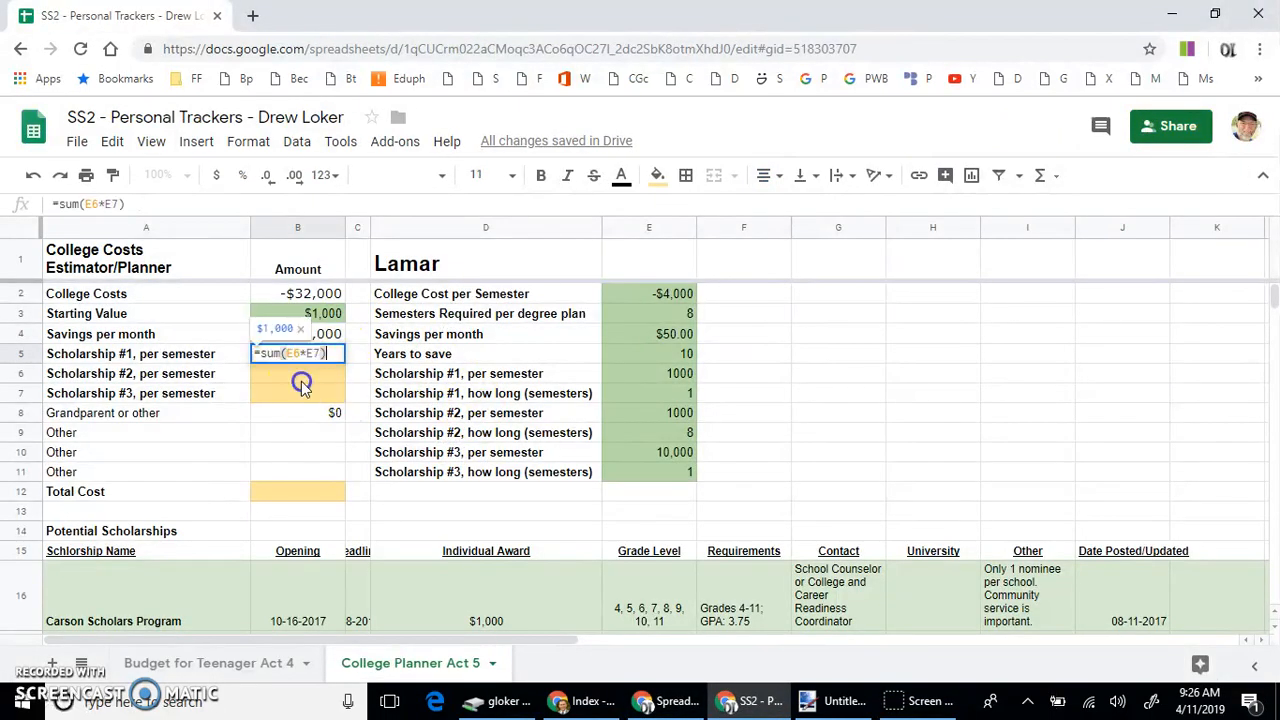
key("Return")
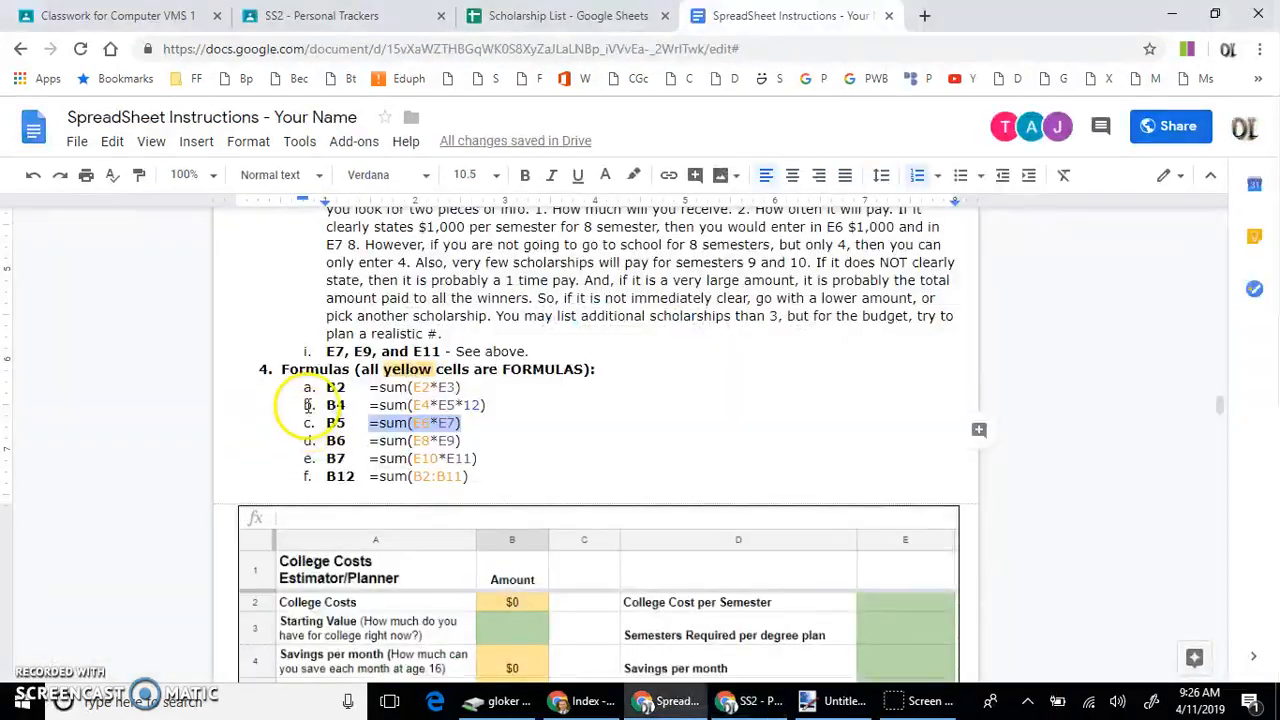
Copy the B6 formula =sum(E8*E9) from the SpreadSheet Instructions document and enter it in the spreadsheet's Scholarship #2 cell B6
left_click(369, 441)
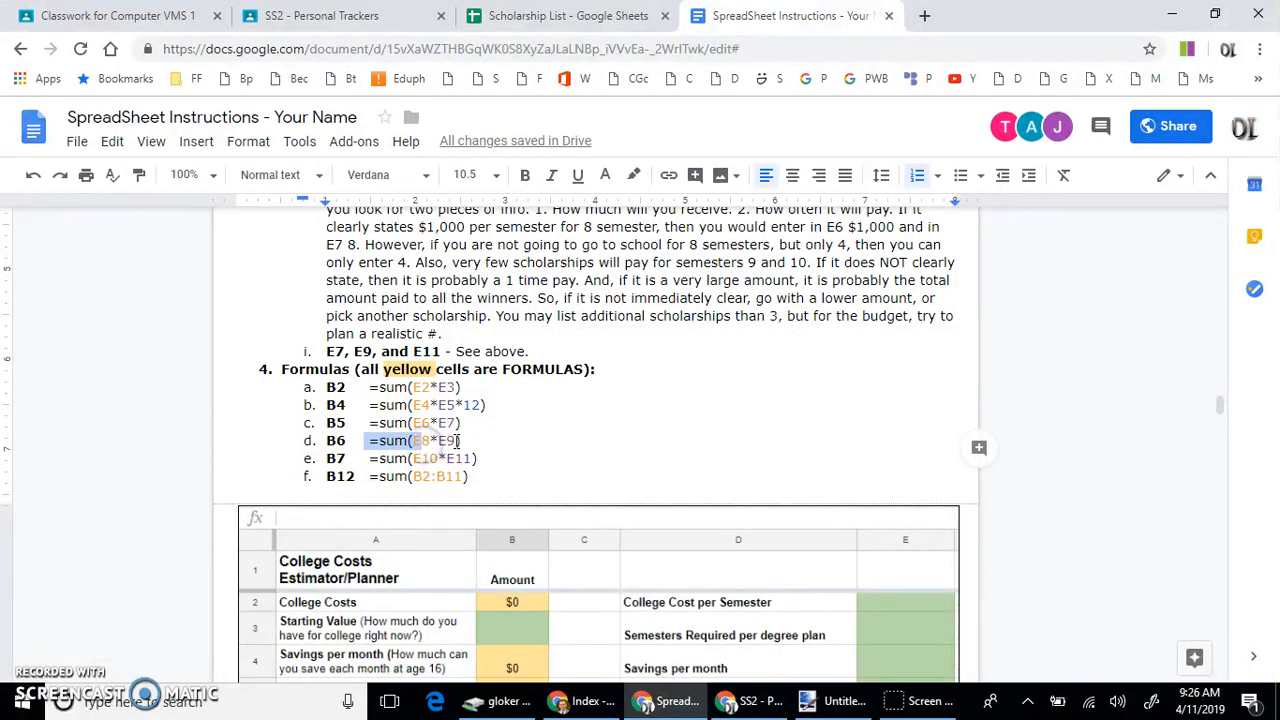
left_click_drag(465, 441, 462, 441)
key("ctrl+c")
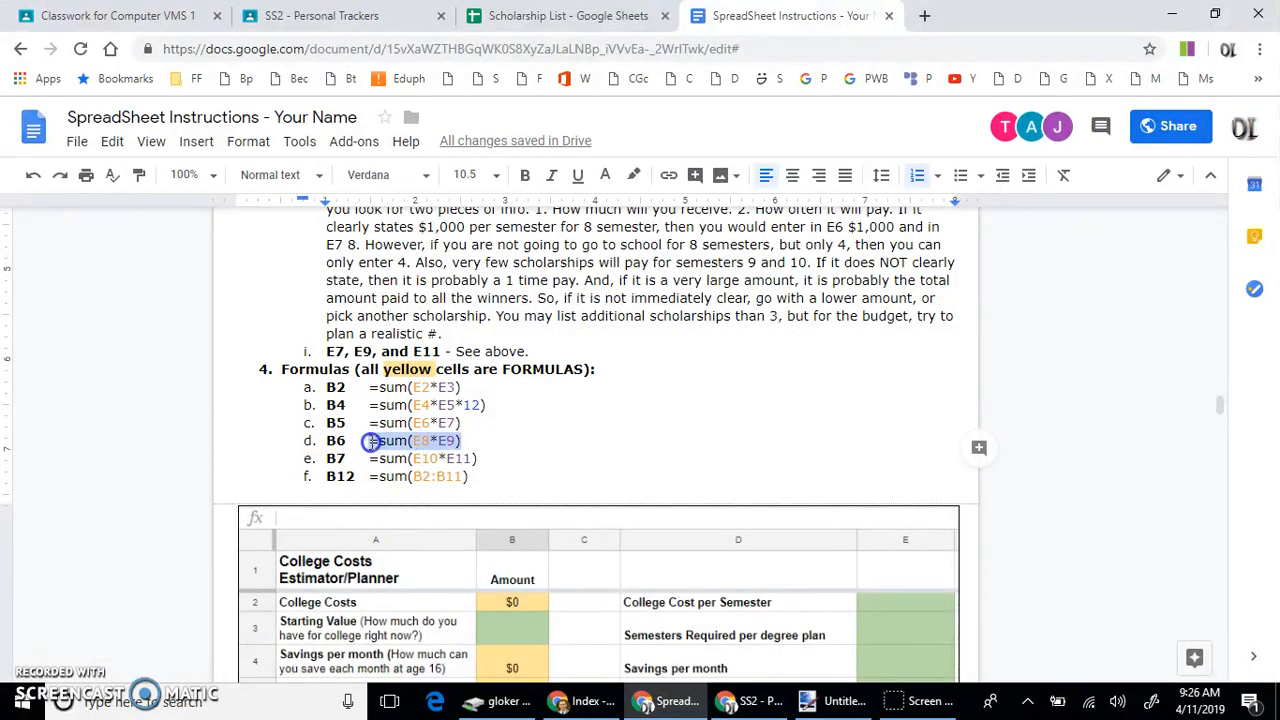
key("alt+Tab")
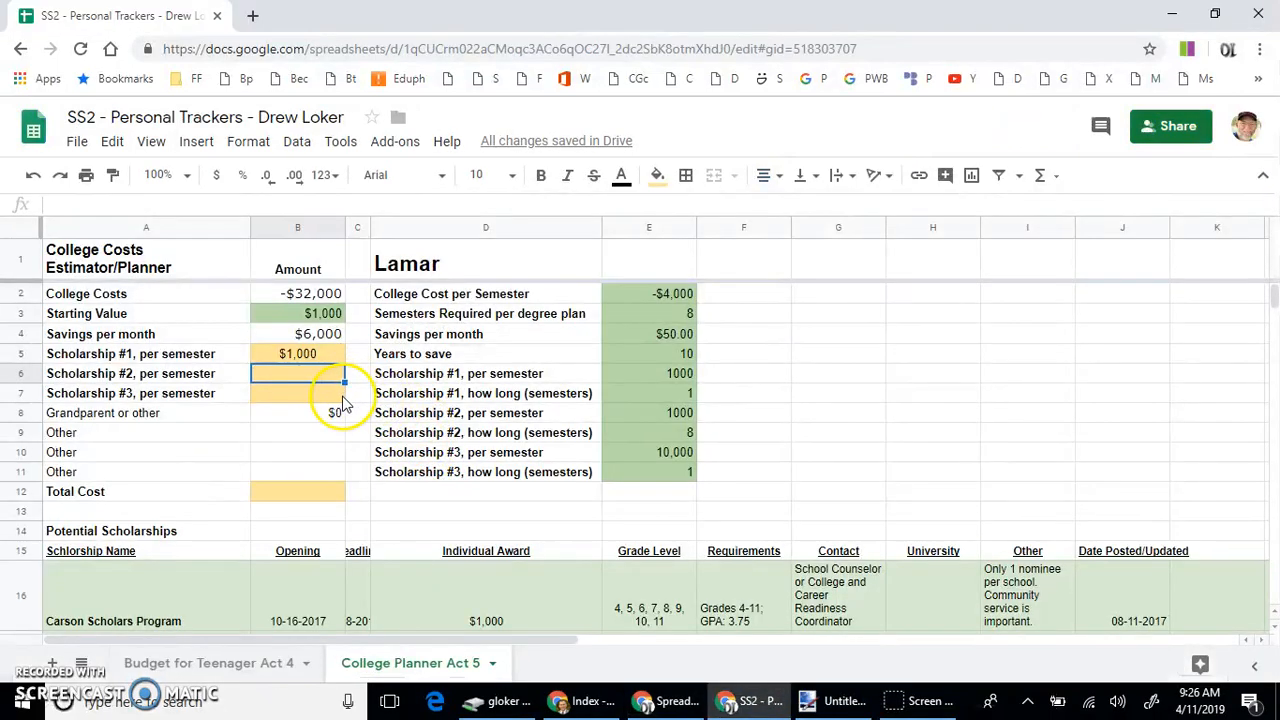
double_click(310, 378)
key("ctrl+v")
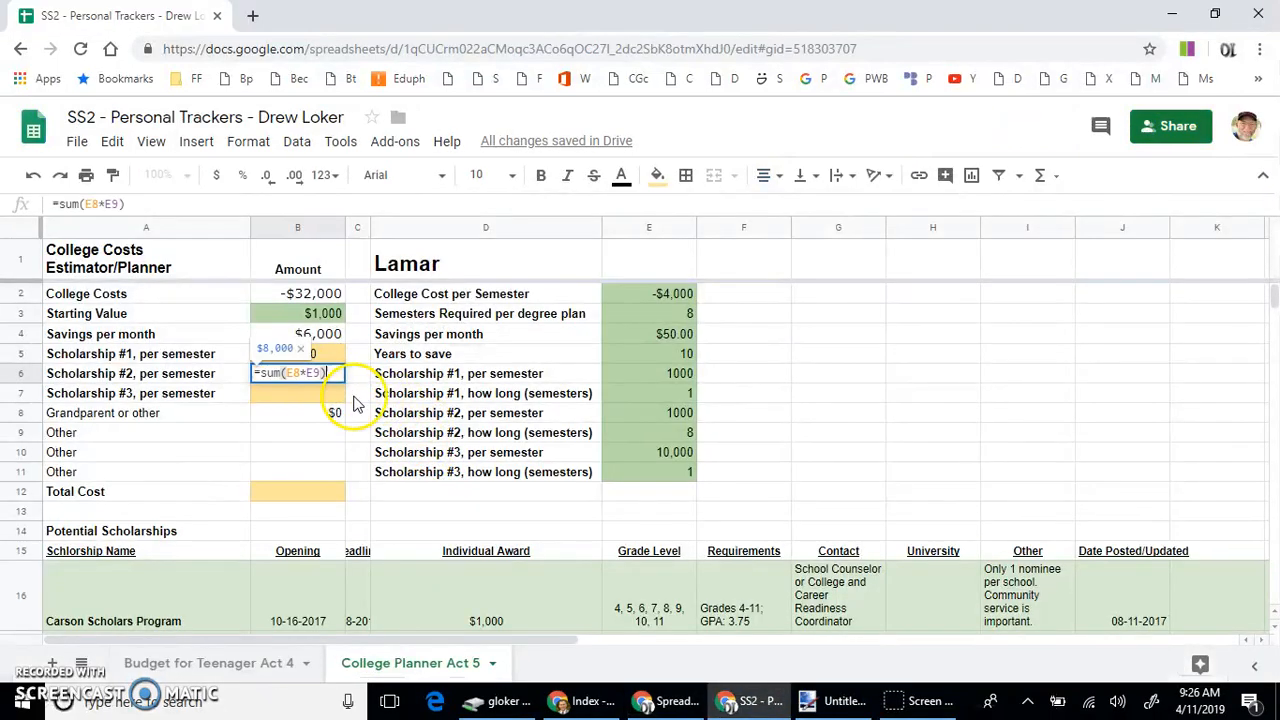
left_click(411, 421)
Copy the B7 formula =sum(E10*E11) from the SpreadSheet Instructions document and enter it in the spreadsheet's Scholarship #3 cell B7
key("alt+Tab")
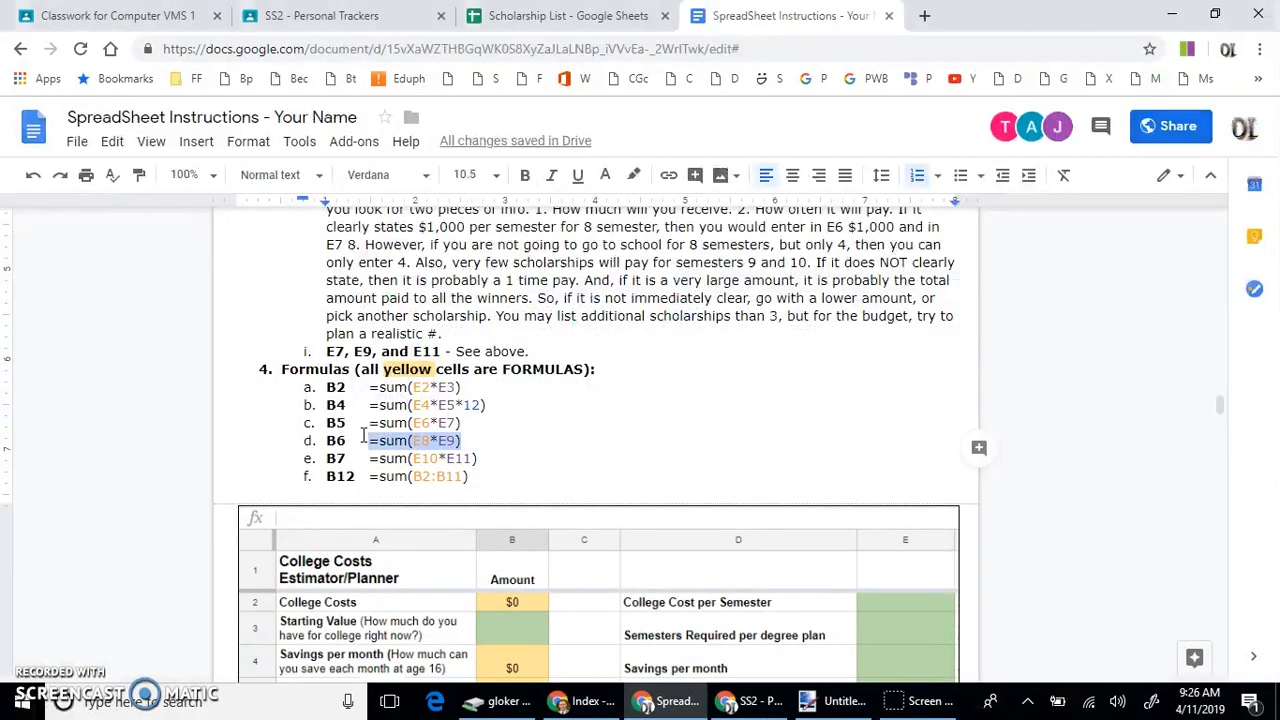
left_click_drag(369, 458, 483, 459)
key("ctrl+c")
key("alt+Tab")
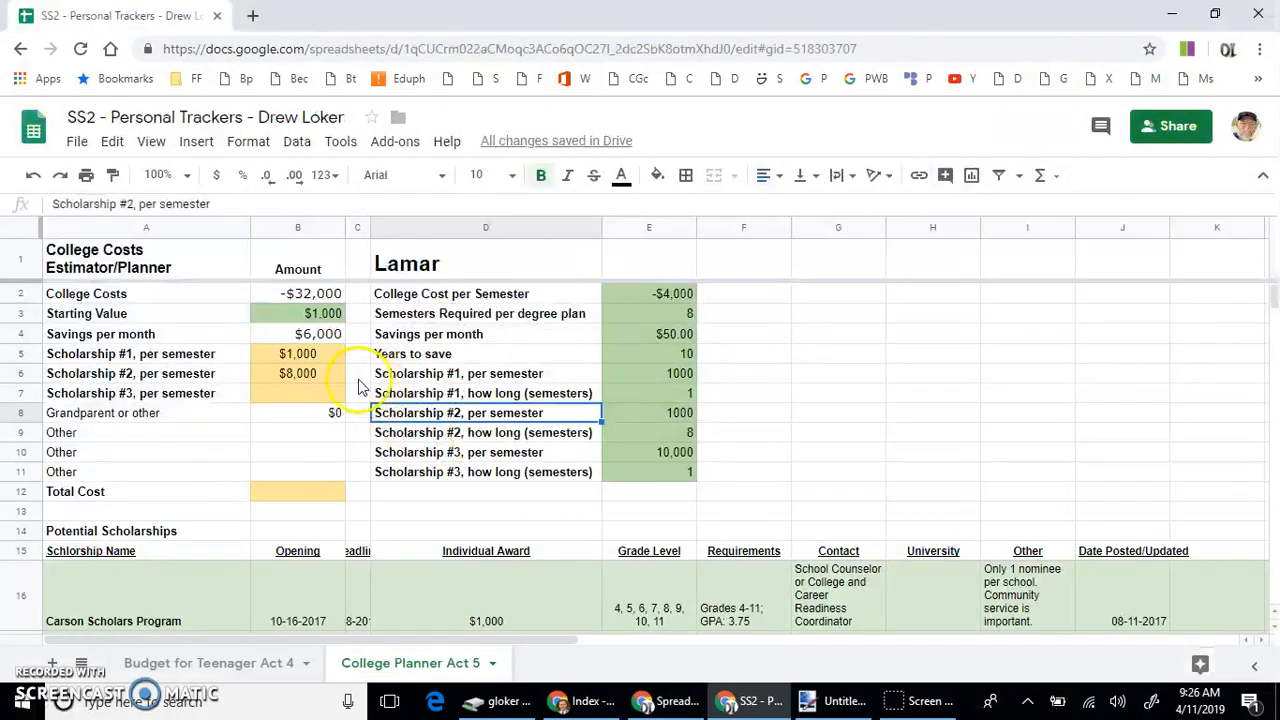
left_click(320, 393)
double_click(320, 393)
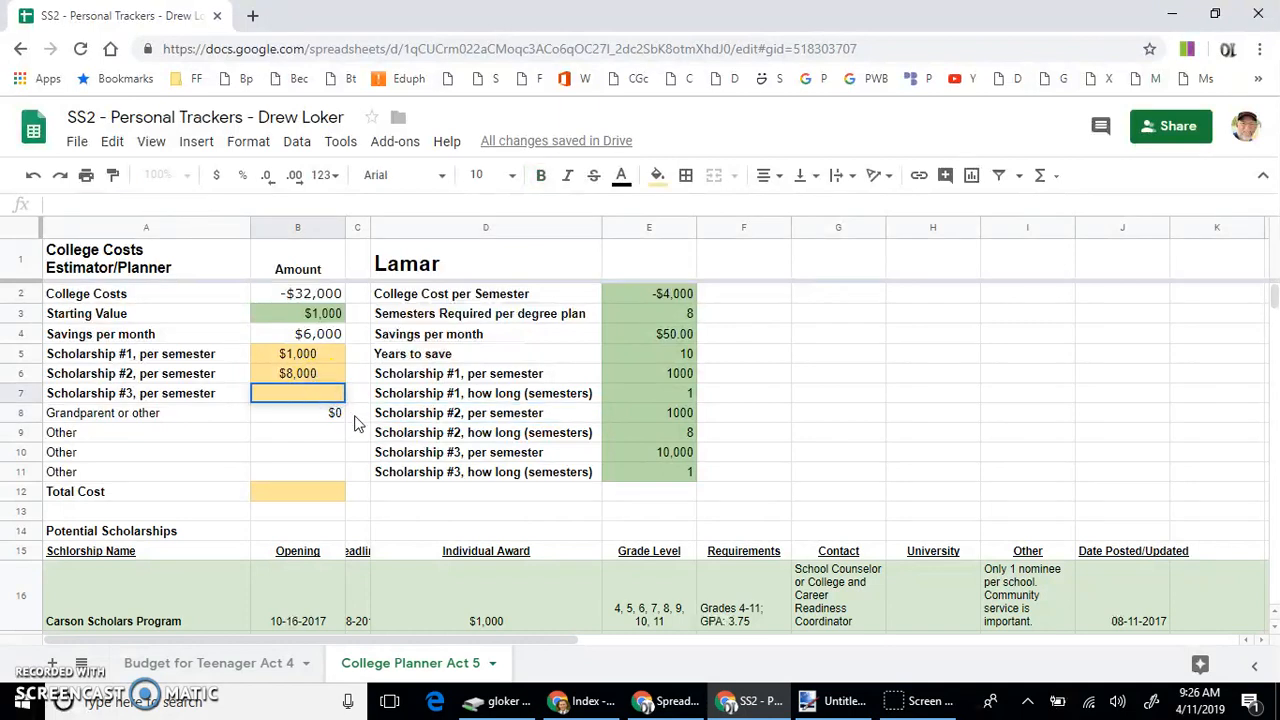
key("ctrl+v")
key("Return")
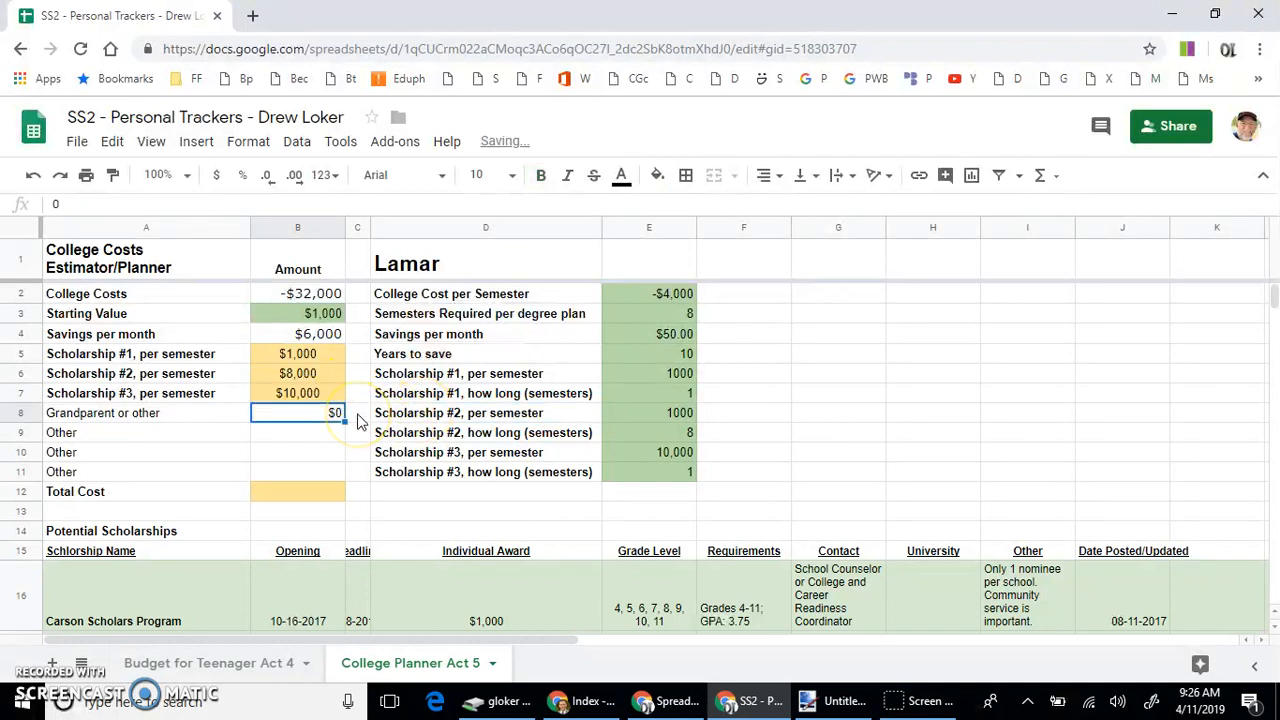
Copy the B12 formula =sum(B2:B11) from the SpreadSheet Instructions document and paste it into the spreadsheet's Total Cost cell B12
key("alt+Tab")
left_click_drag(370, 478, 470, 477)
key("alt+Tab")
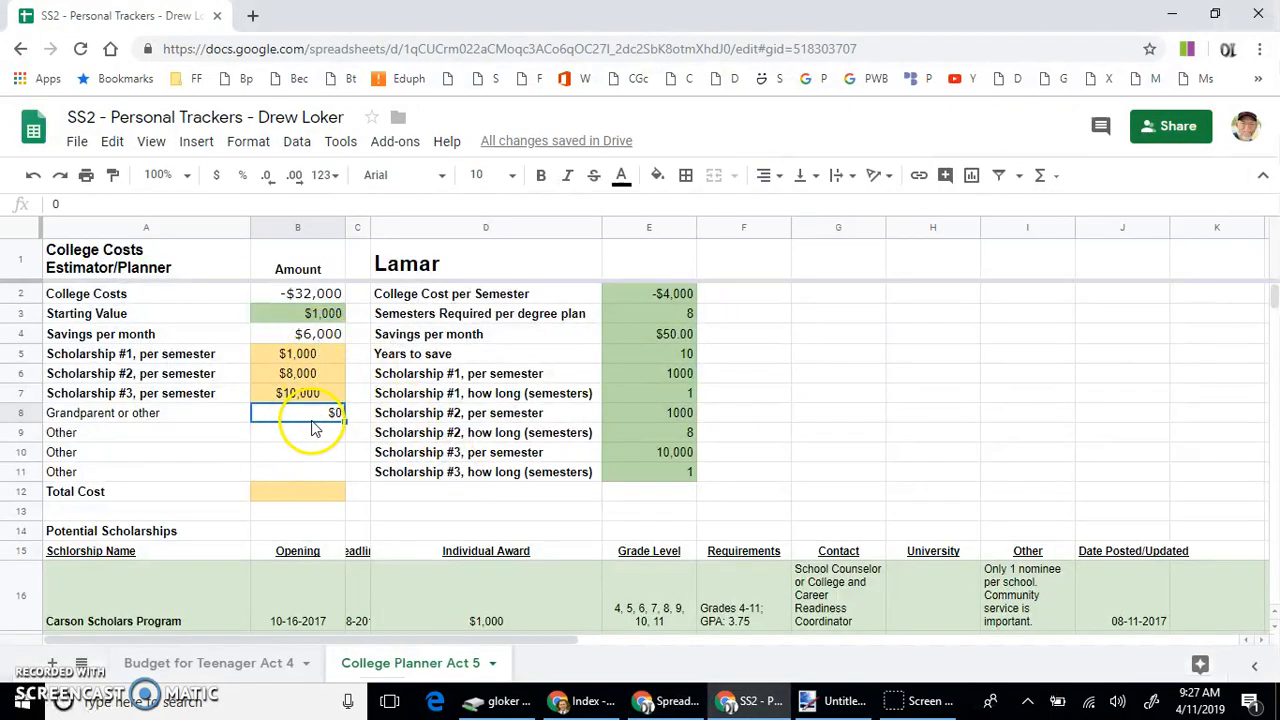
left_click(317, 488)
key("ctrl+v")
left_click(375, 463)
left_click(280, 477)
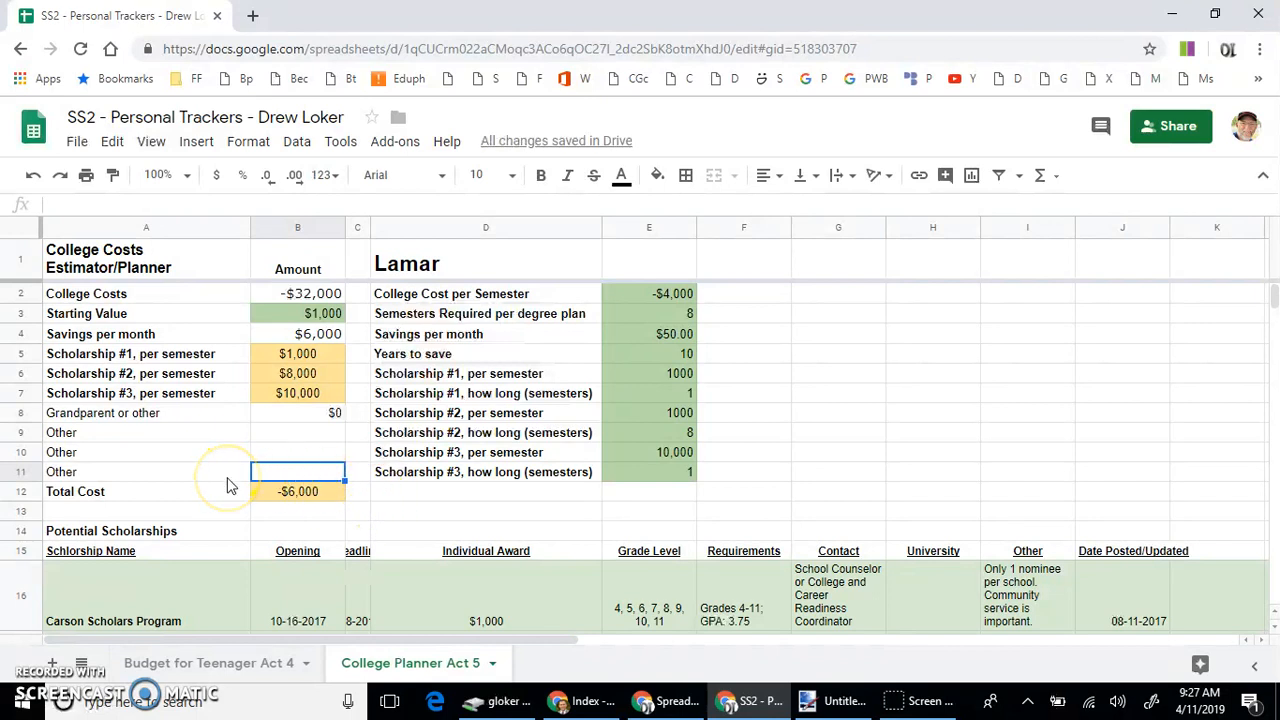
Review the college cost, savings and scholarship entries in column E against the calculated amounts and Total Cost in column B
left_click(376, 510)
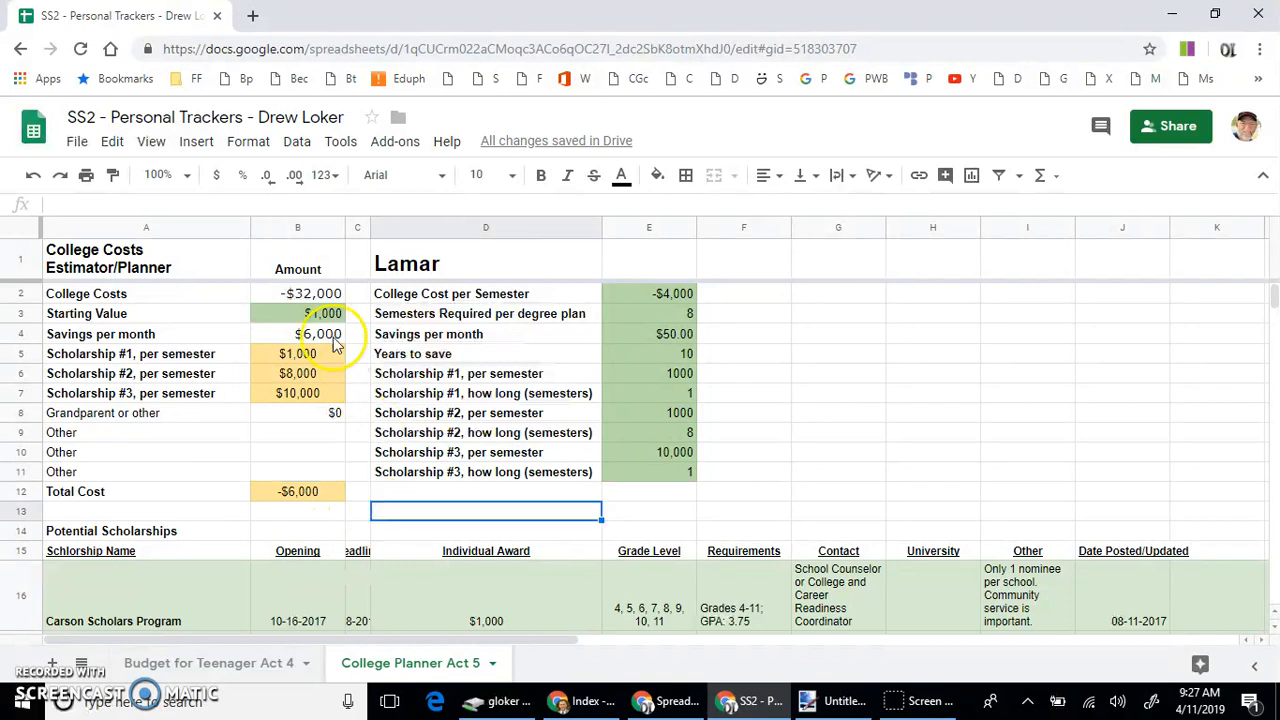
left_click(664, 296)
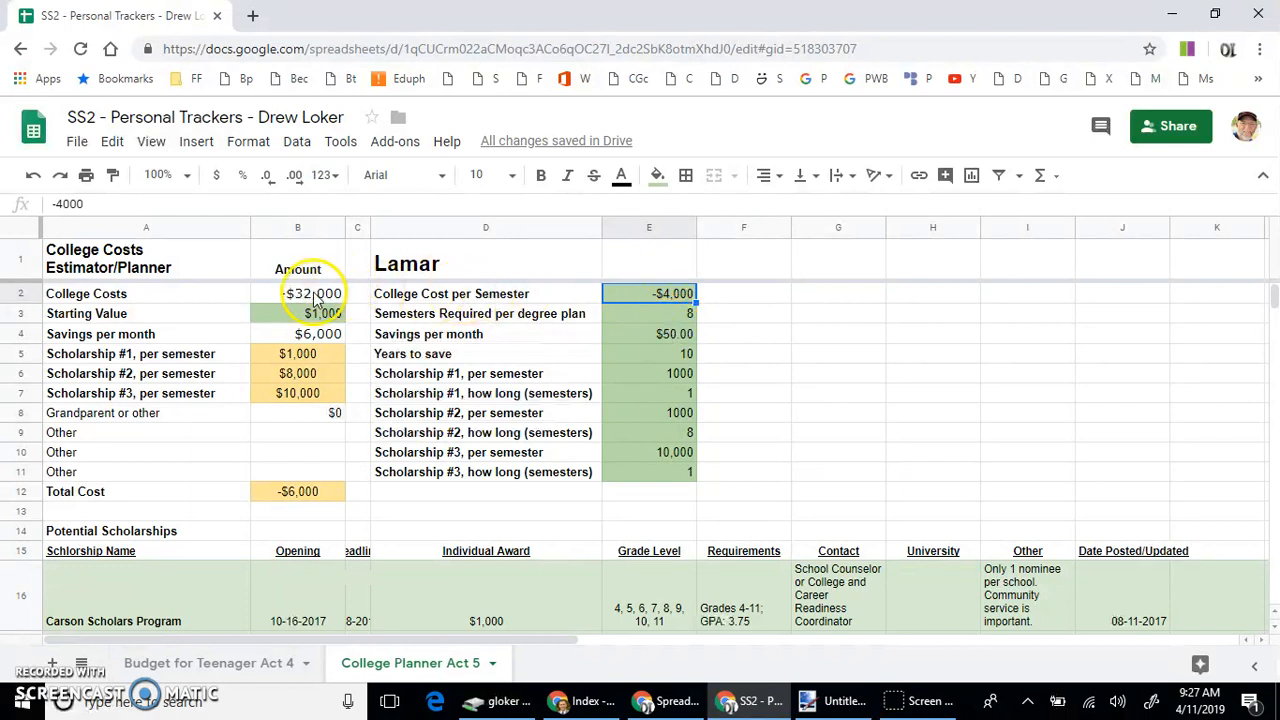
left_click(338, 294)
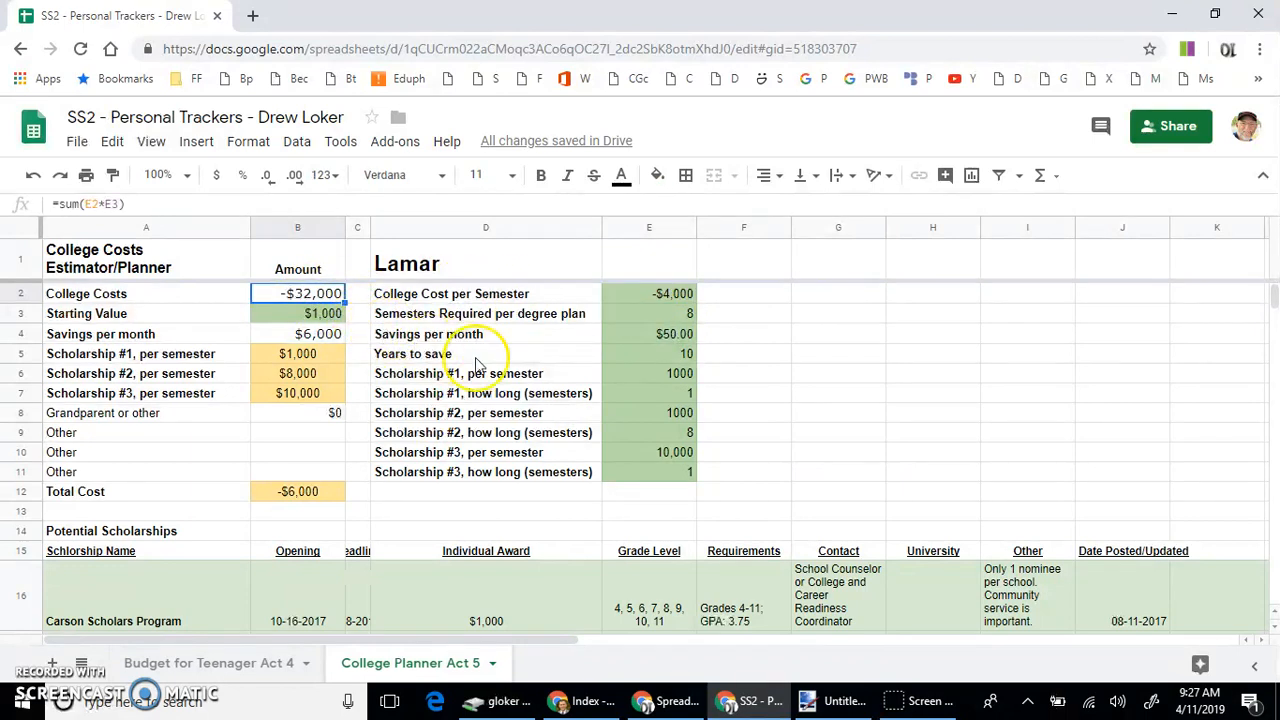
left_click(660, 340)
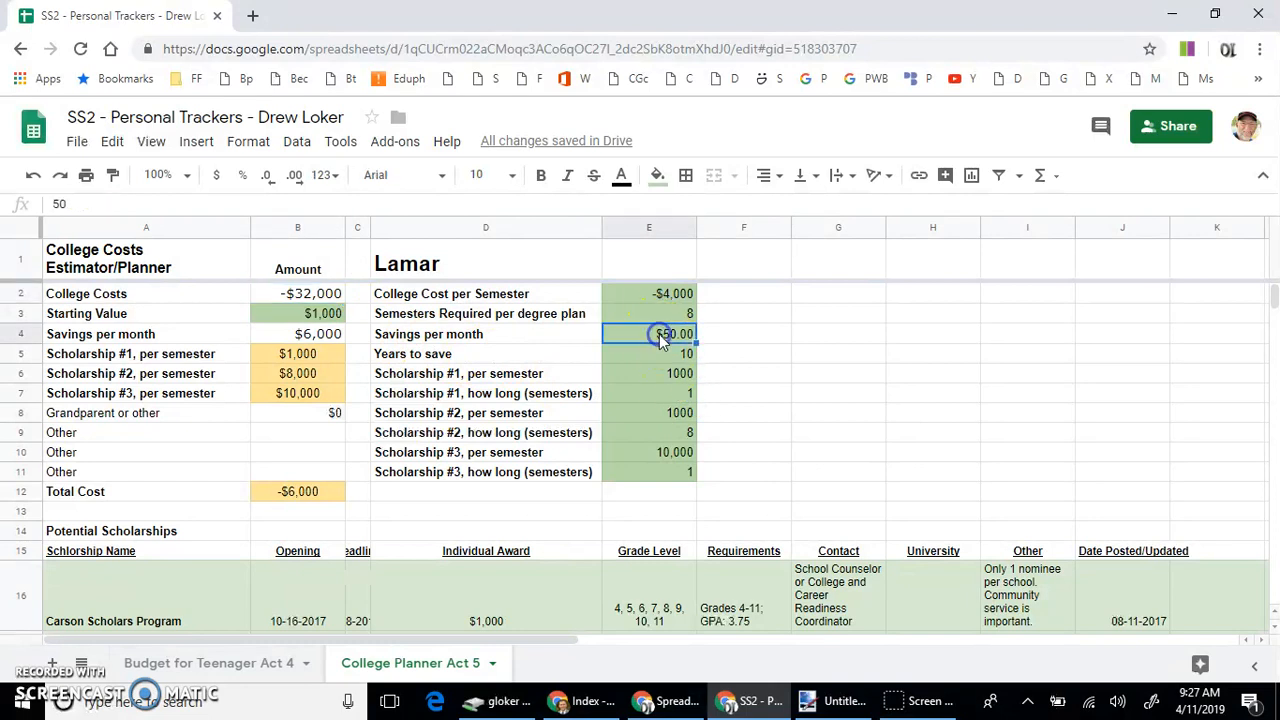
left_click(663, 376)
left_click(664, 415)
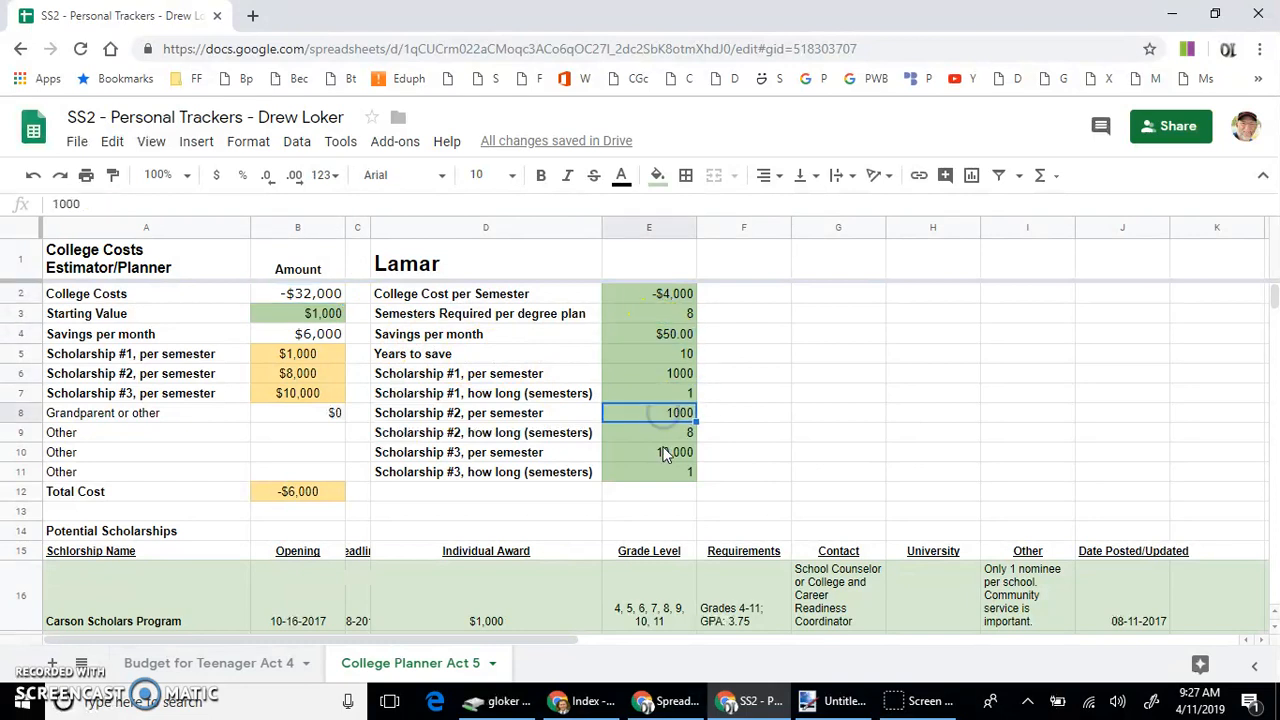
left_click(665, 455)
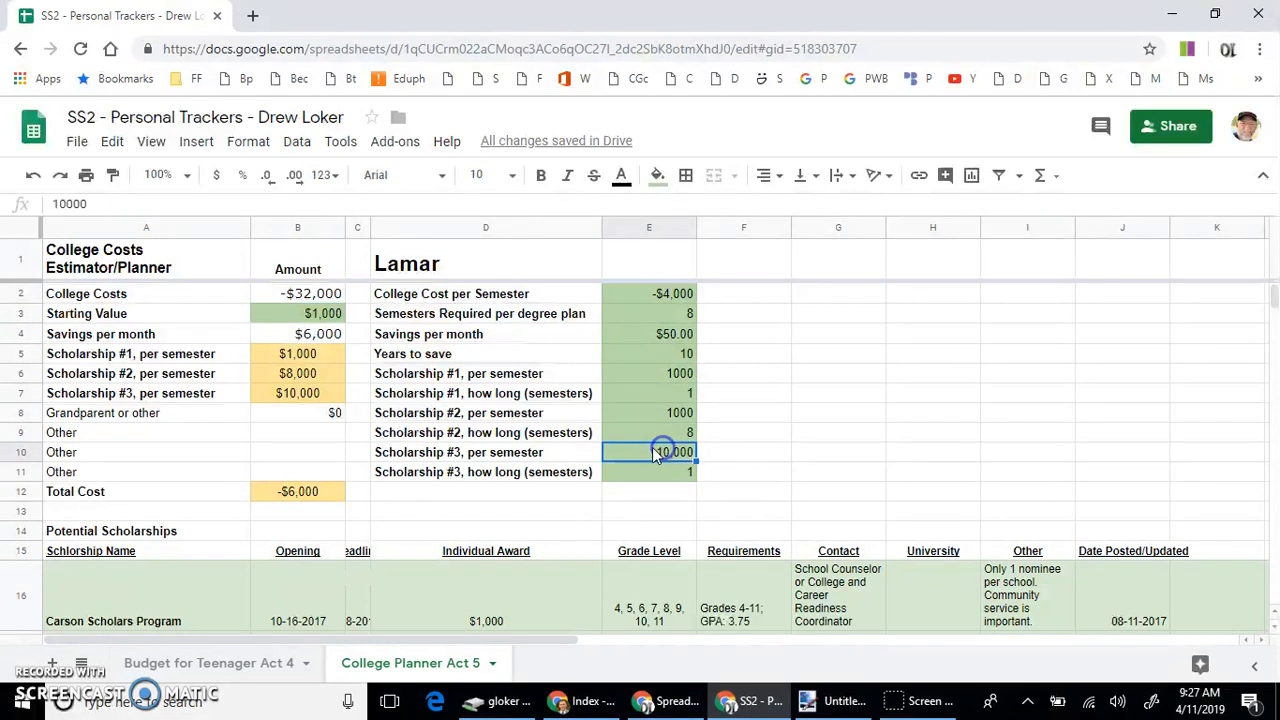
left_click(322, 497)
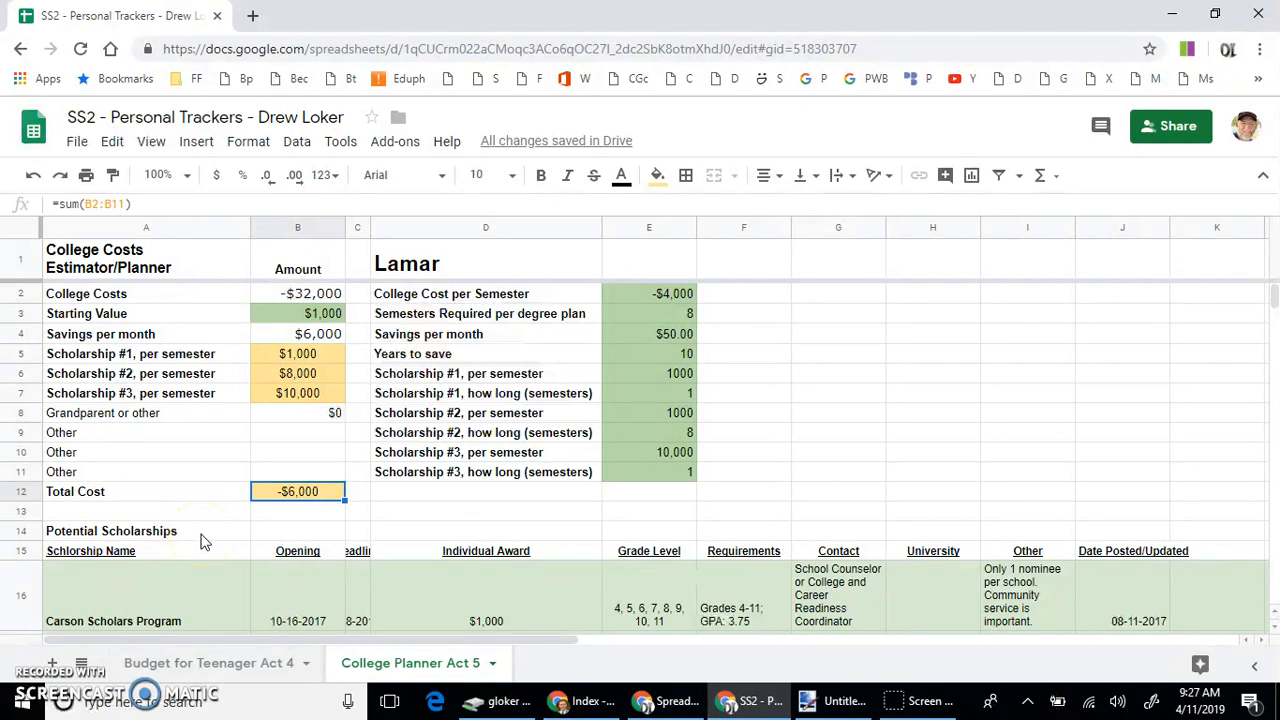
left_click(192, 597)
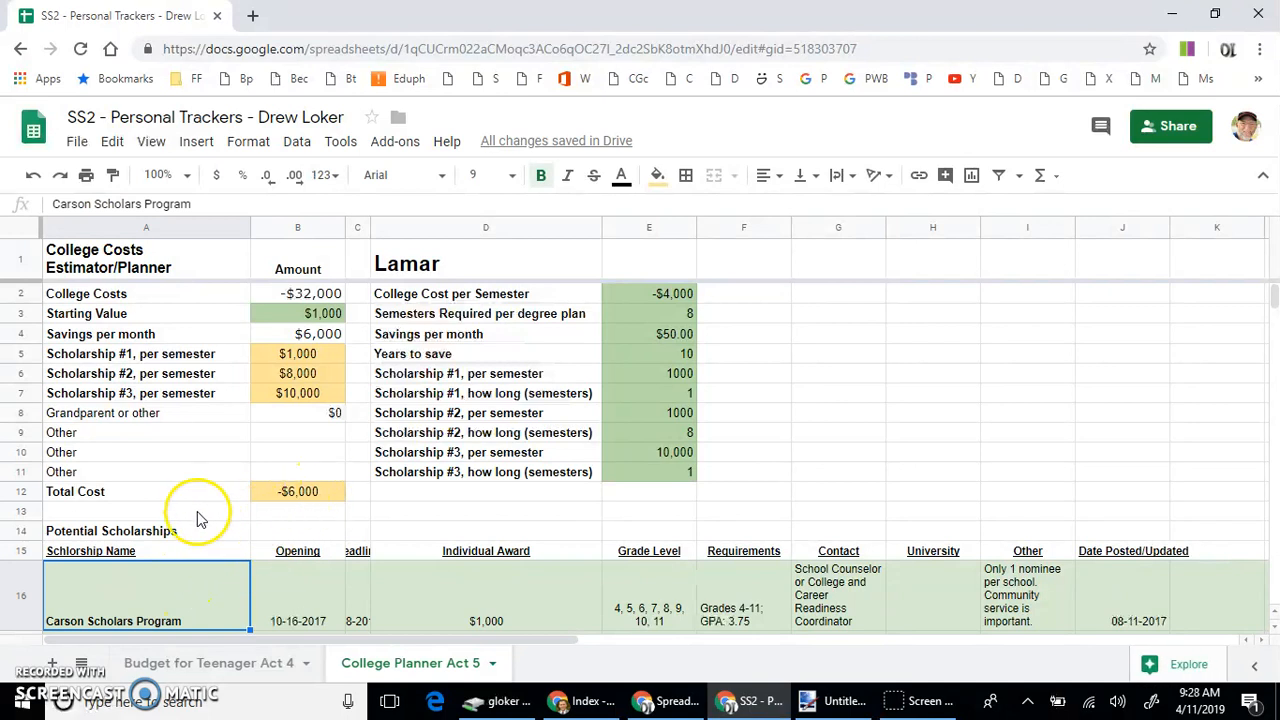
left_click(245, 491)
left_click(420, 515)
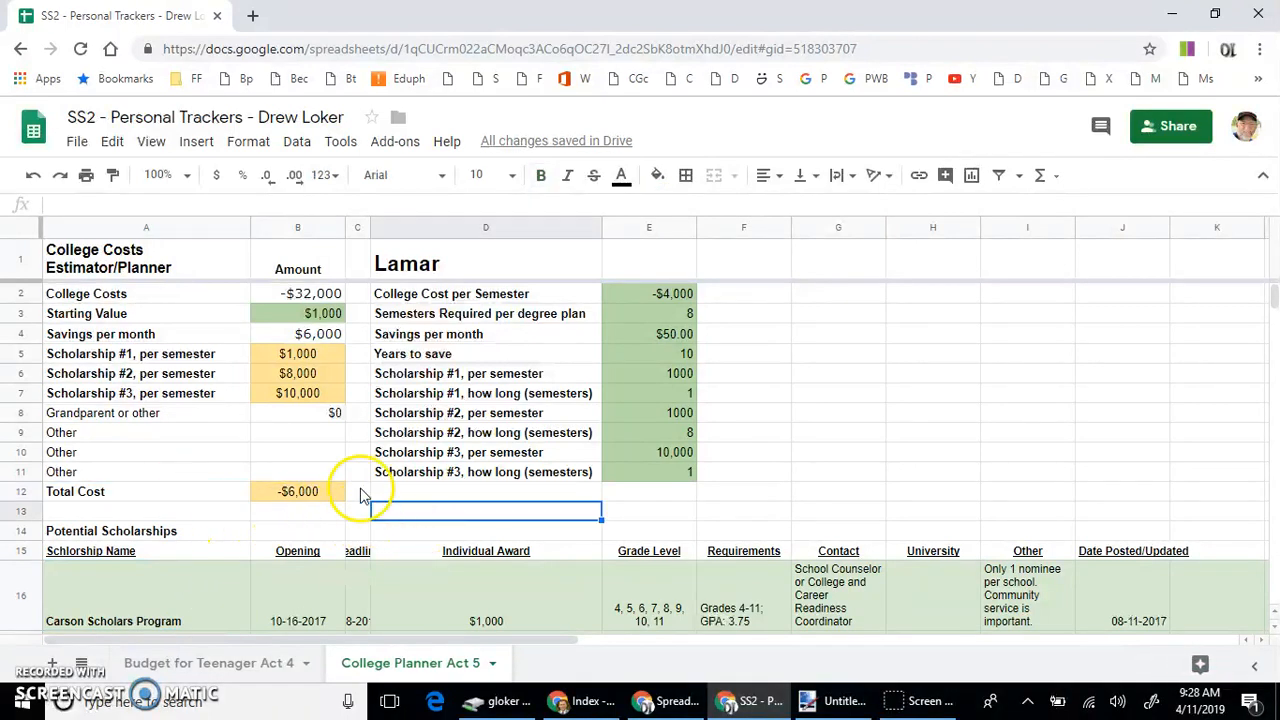
left_click(313, 471)
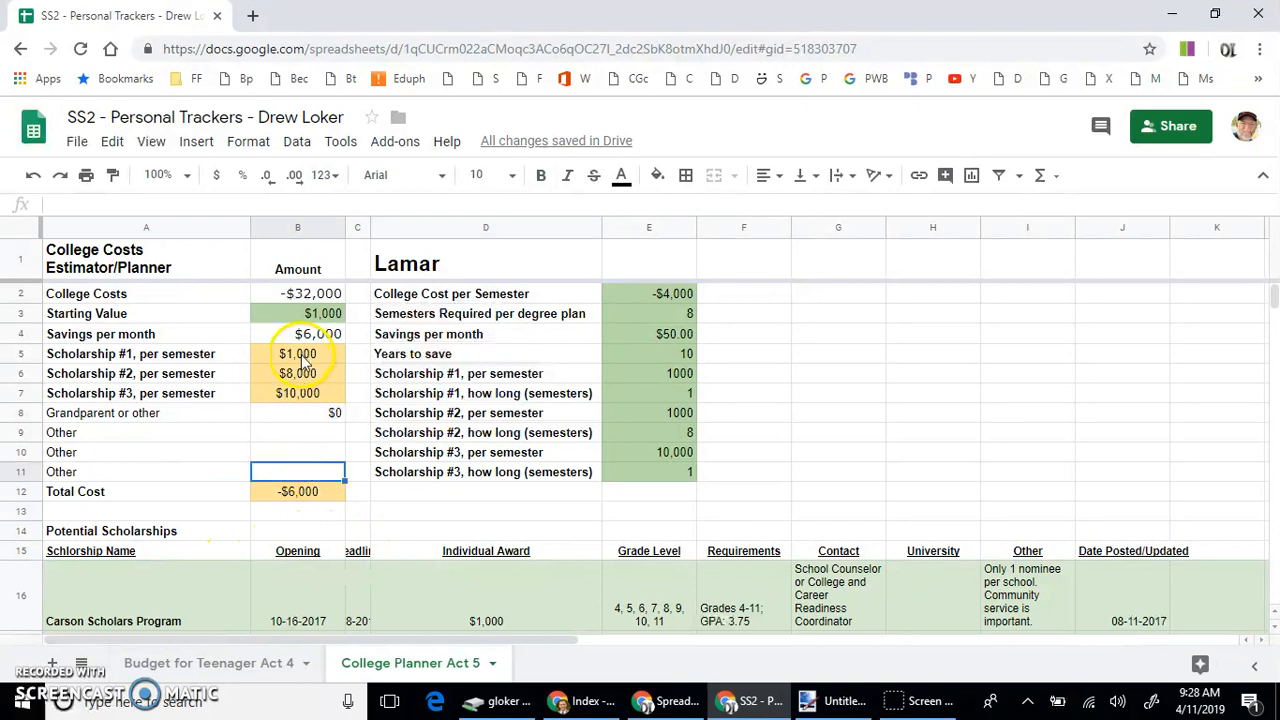
left_click(325, 493)
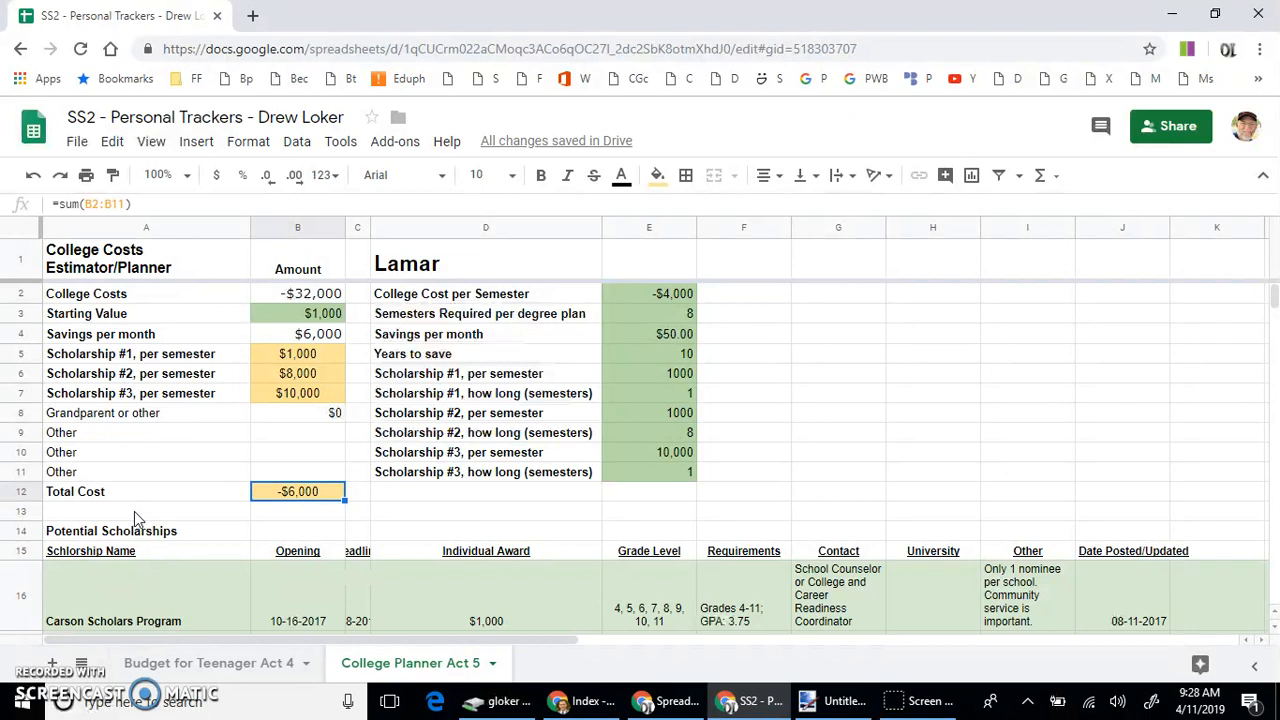
left_click(128, 474)
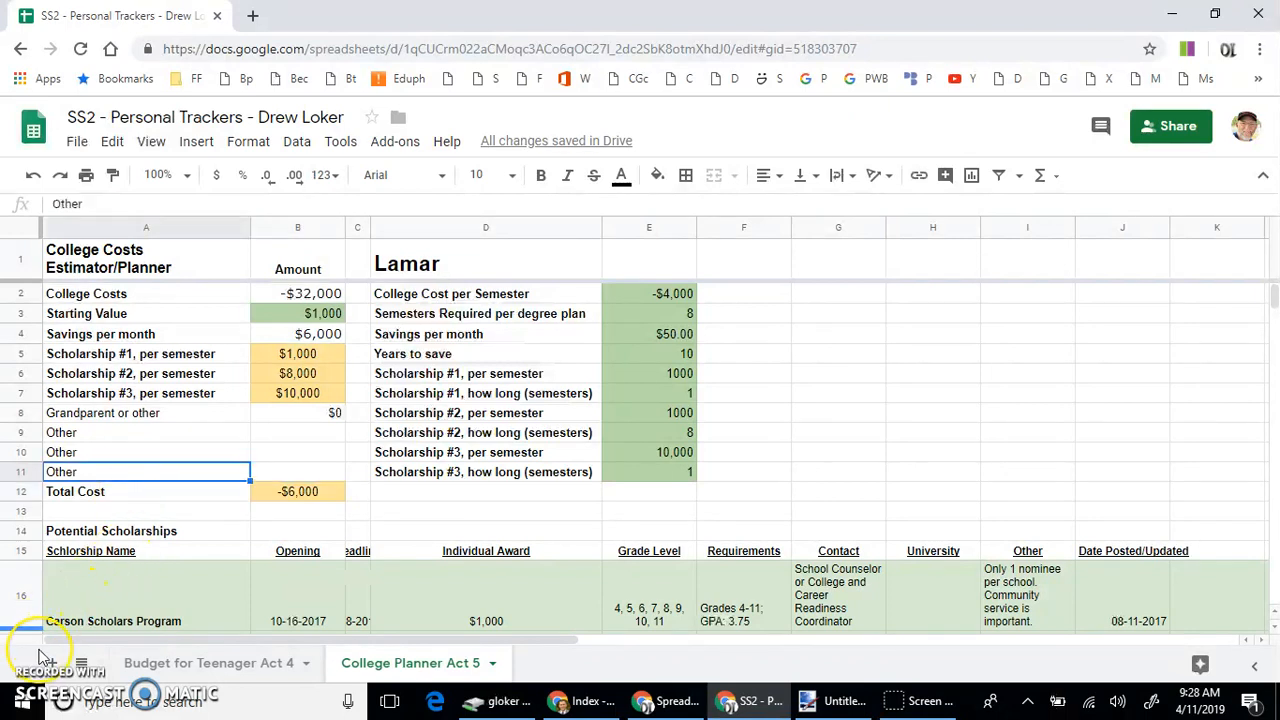